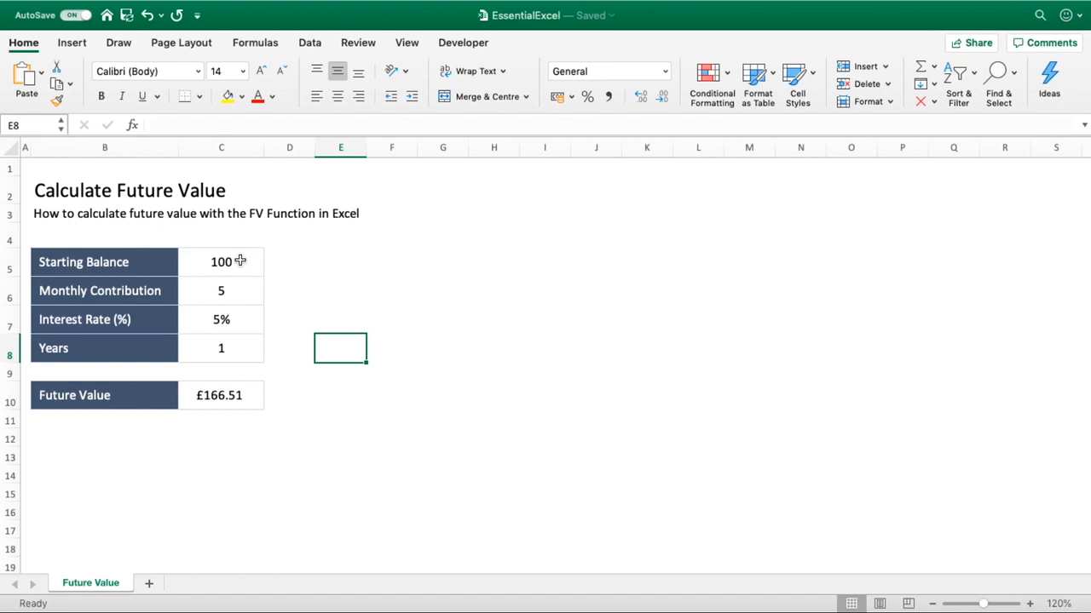
Copy the Future Value cell's currency formatting onto the Starting Balance and Monthly Contribution values in C5:C6.
{"action": "left_click", "coordinate": [241, 393]}
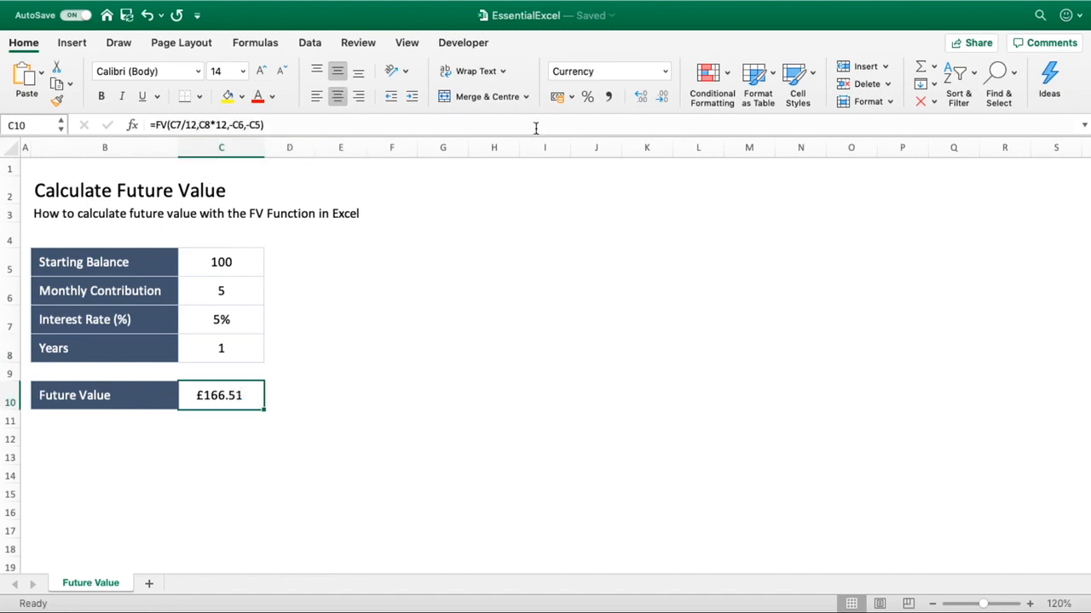
{"action": "left_click", "coordinate": [56, 100]}
{"action": "left_click_drag", "start_coordinate": [231, 275], "coordinate": [234, 289]}
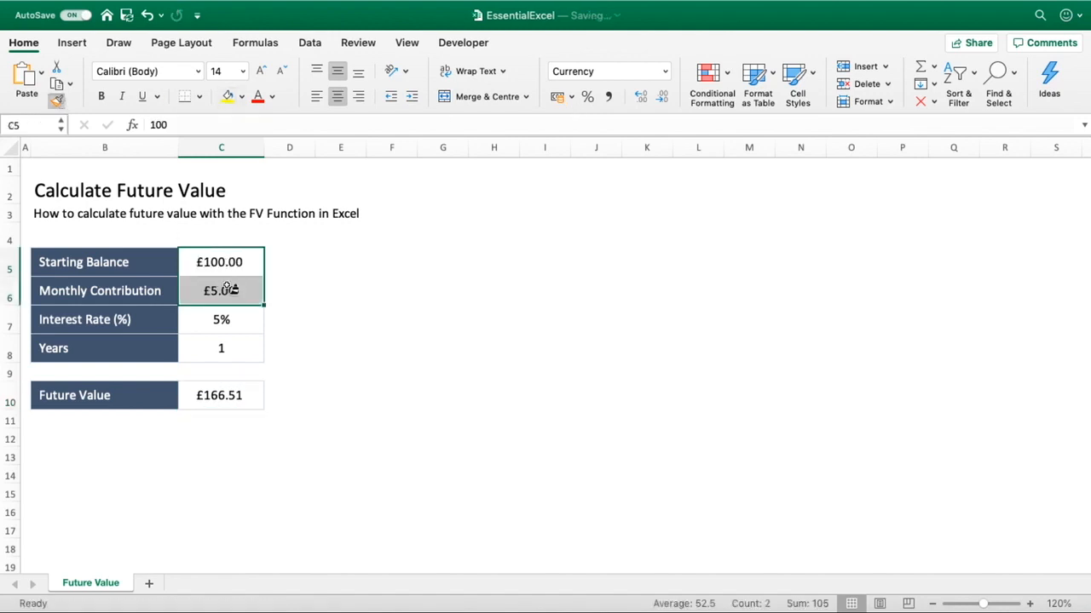
{"action": "left_click", "coordinate": [334, 343]}
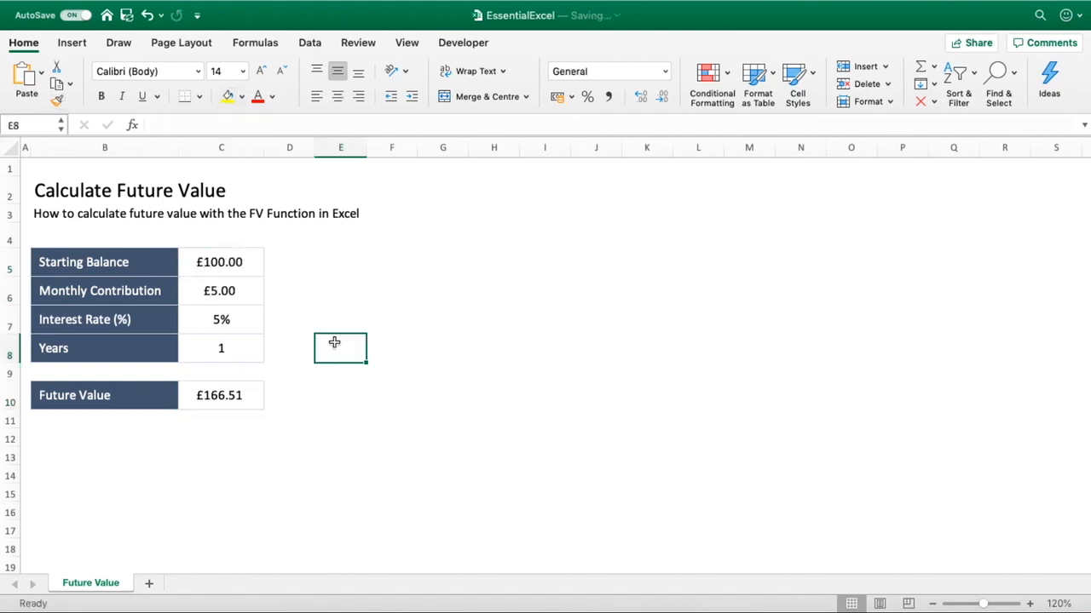
Clear the Monthly Contribution value in C6 so the calculation uses only the starting balance.
{"action": "left_click", "coordinate": [158, 260]}
{"action": "left_click", "coordinate": [220, 266]}
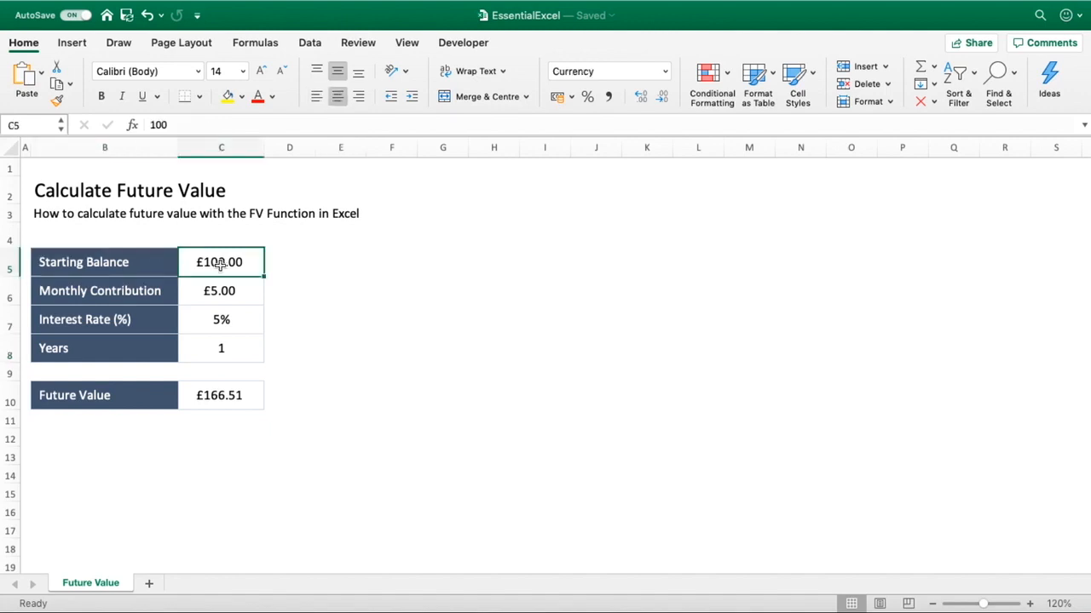
{"action": "left_click", "coordinate": [235, 297]}
{"action": "key", "text": "Delete"}
{"action": "left_click", "coordinate": [236, 308]}
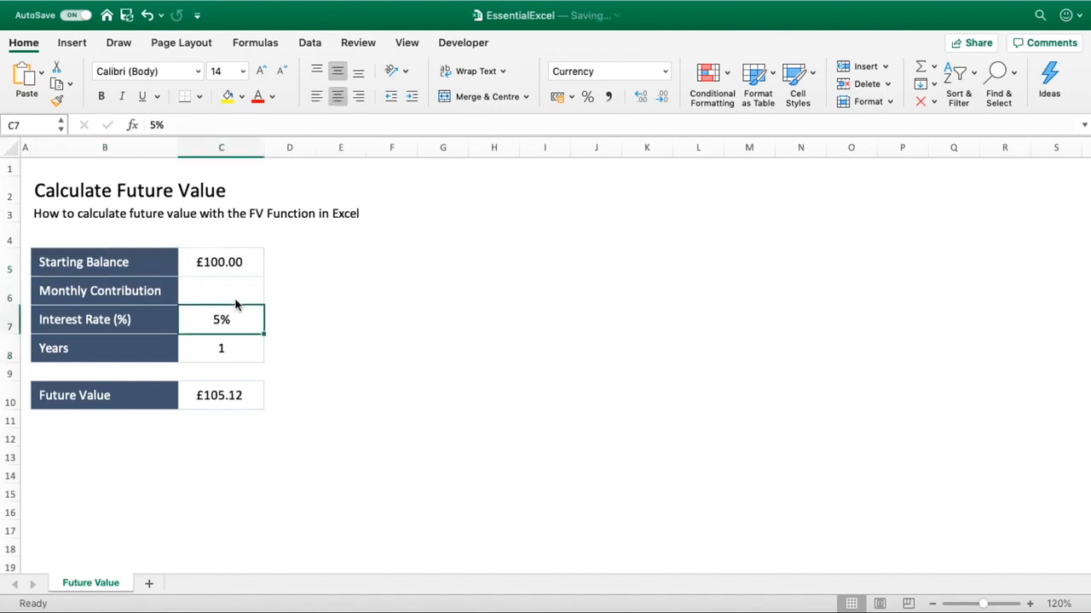
{"action": "left_click", "coordinate": [329, 271]}
{"action": "left_click", "coordinate": [254, 269]}
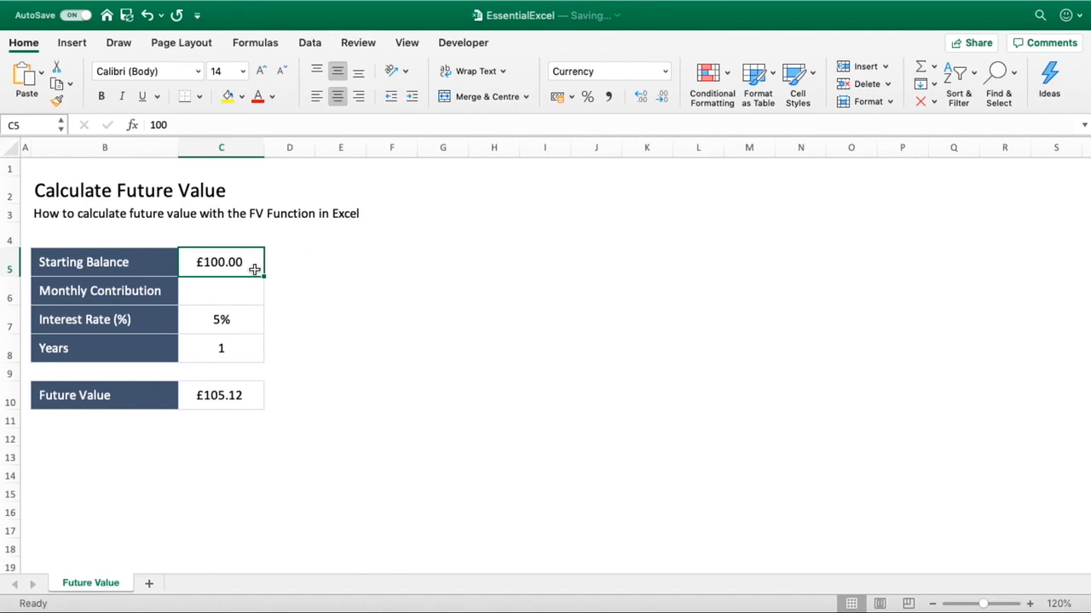
Set the number of years in C8 to 5 and check the Future Value cell.
{"action": "left_click", "coordinate": [195, 320]}
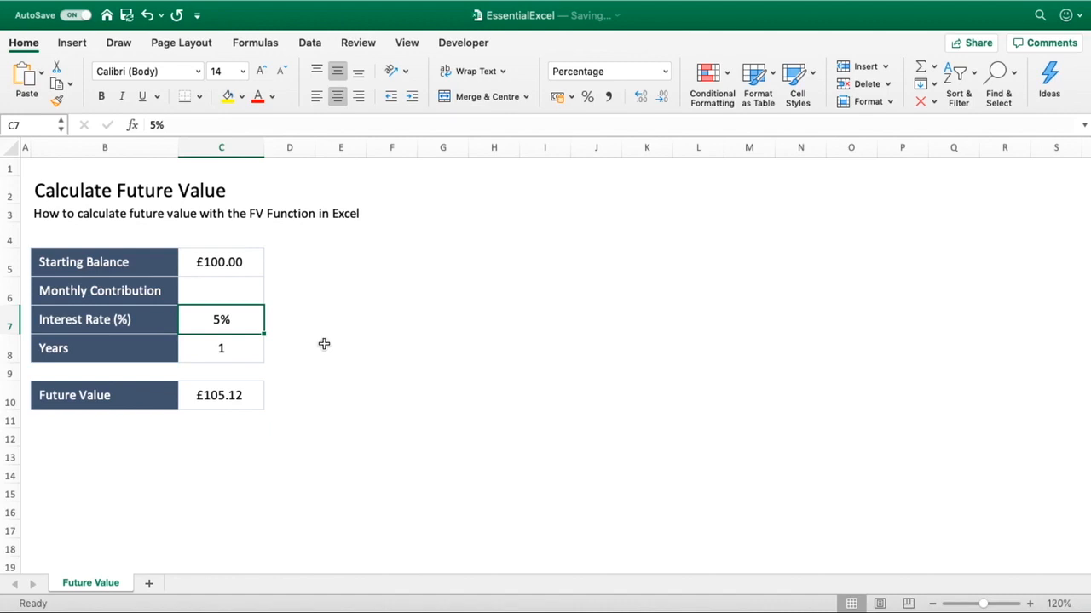
{"action": "left_click", "coordinate": [253, 356]}
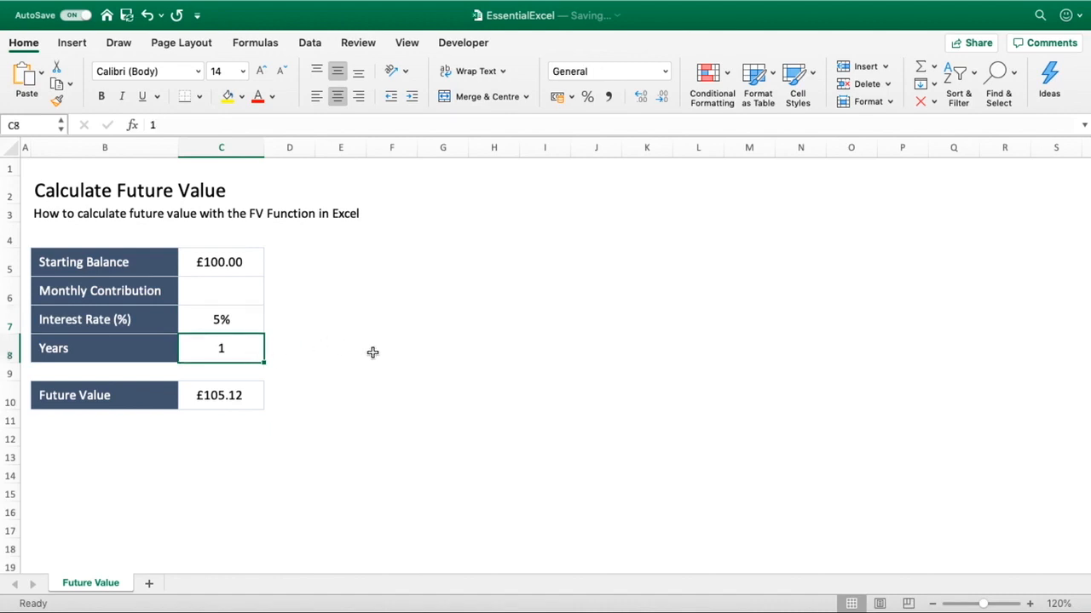
{"action": "left_click", "coordinate": [242, 397]}
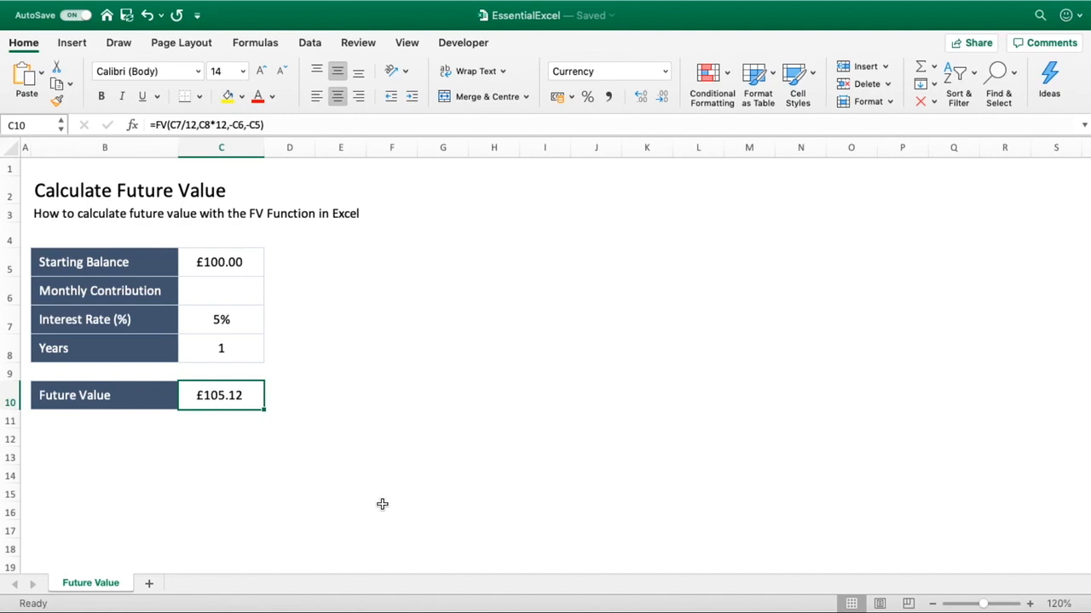
{"action": "left_click", "coordinate": [223, 346]}
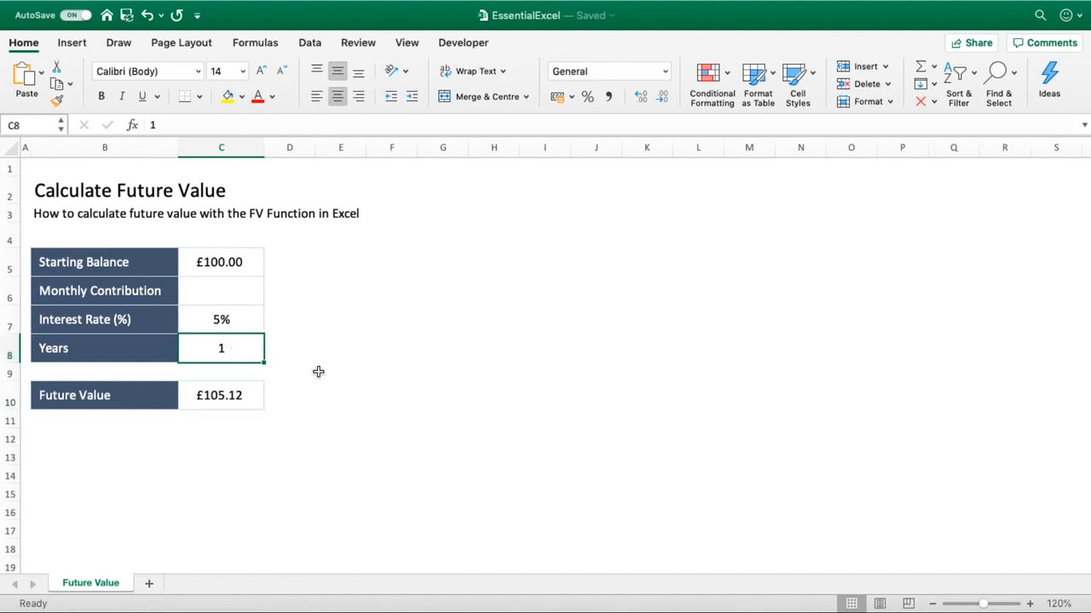
{"action": "type", "text": "5"}
{"action": "key", "text": "Return"}
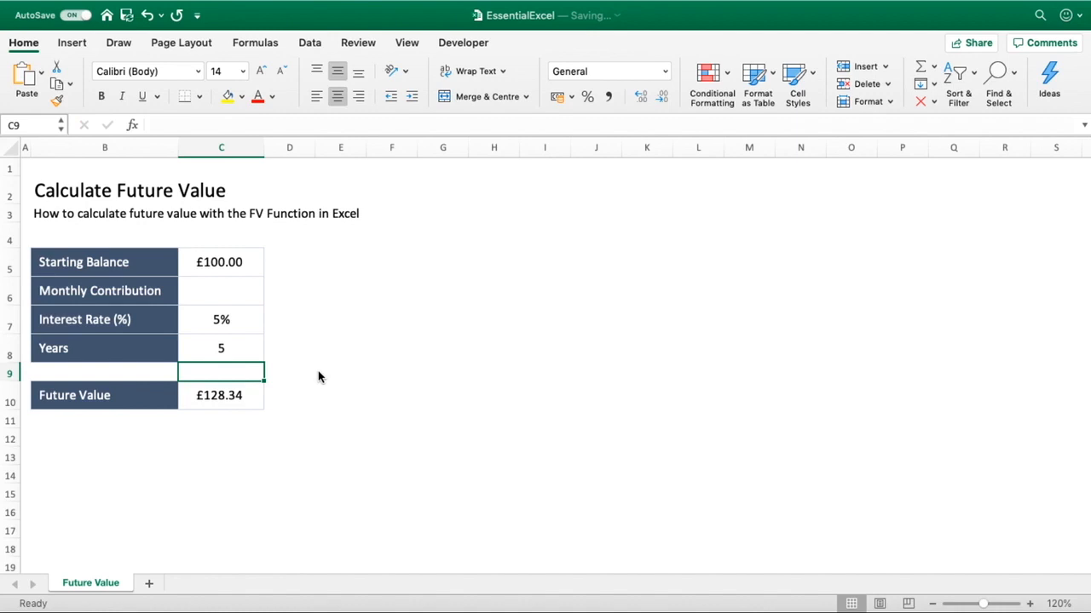
{"action": "left_click", "coordinate": [220, 407]}
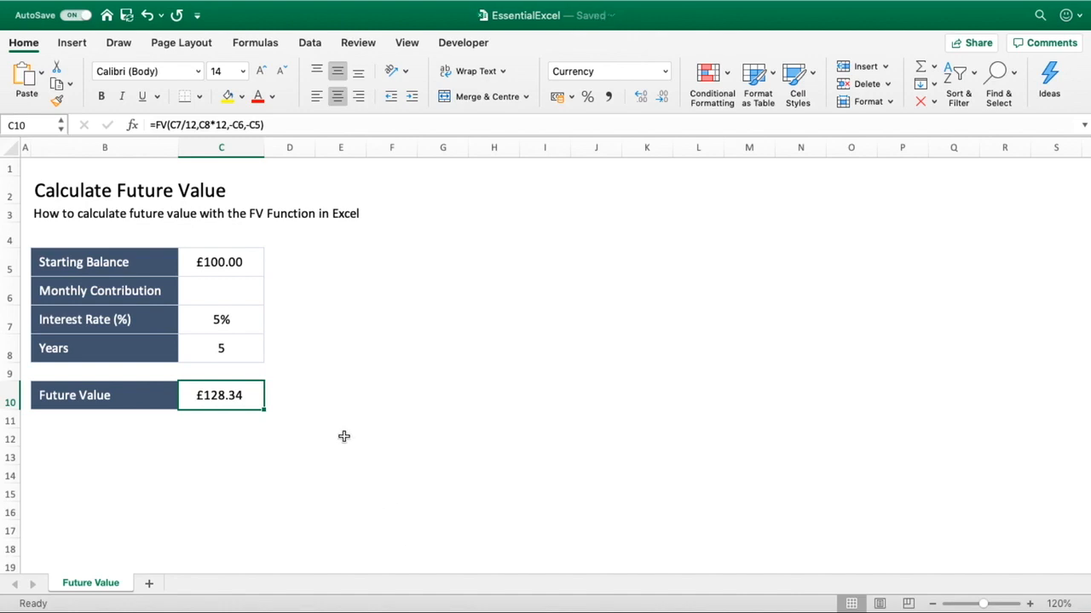
Set the interest rate in C7 to 7%.
{"action": "left_click", "coordinate": [221, 321]}
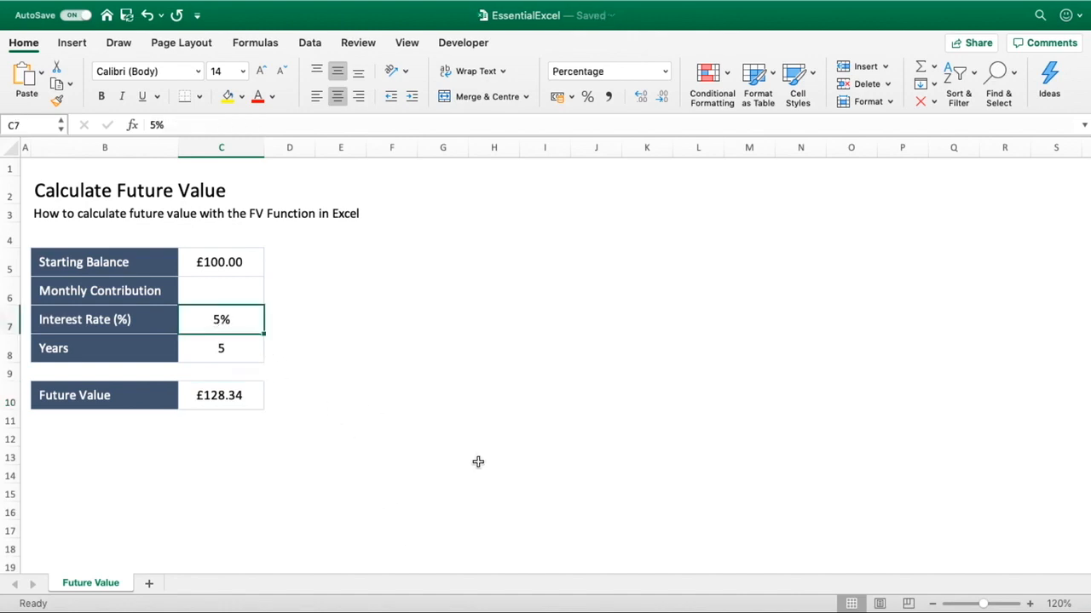
{"action": "type", "text": "7"}
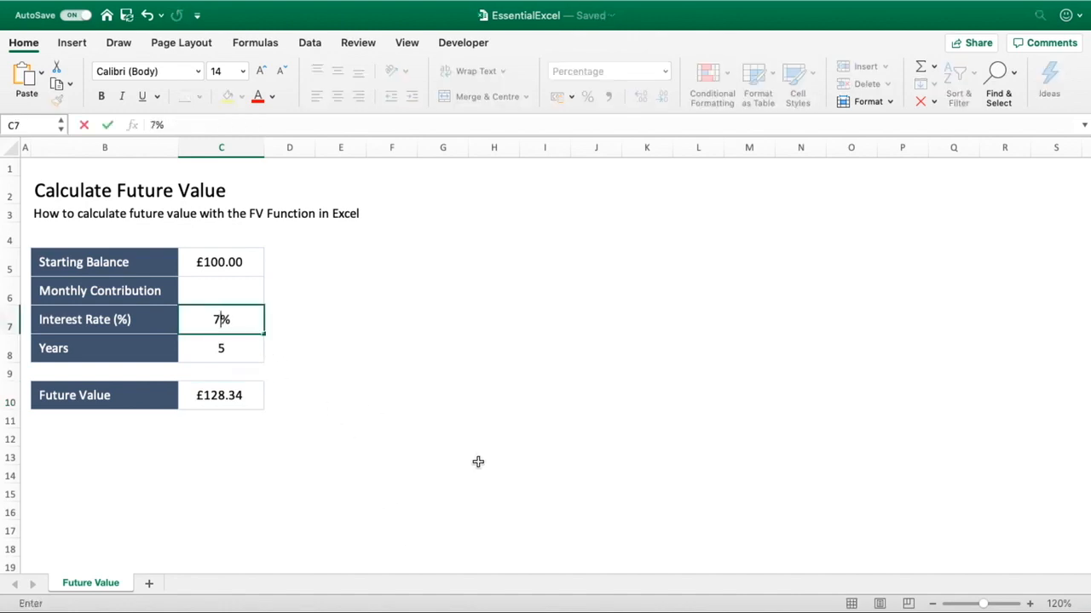
{"action": "key", "text": "Return"}
{"action": "left_click", "coordinate": [494, 457]}
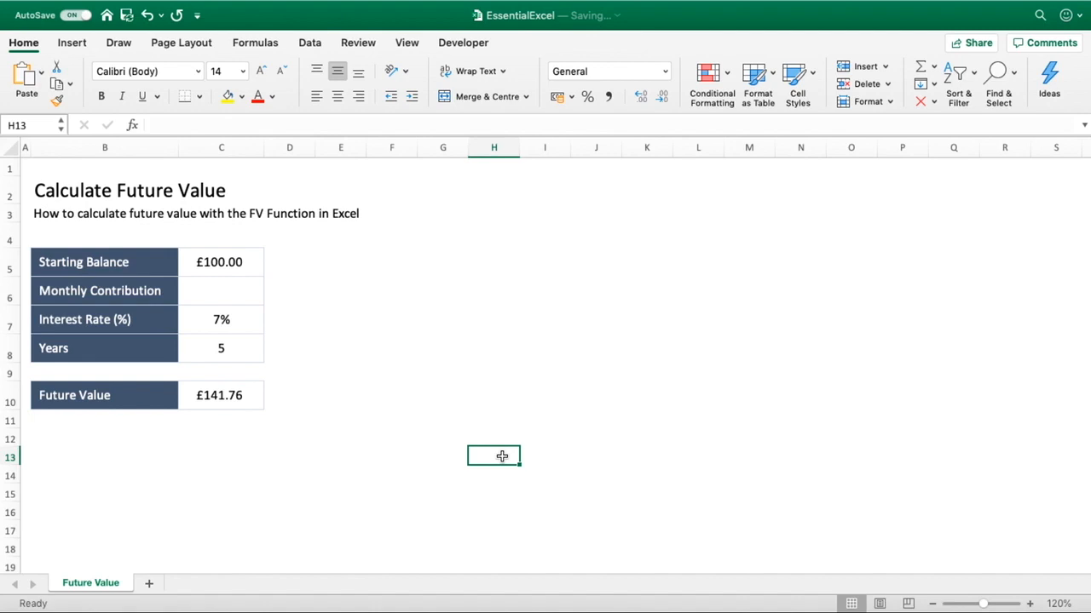
Set the interest rate in C7 to 10%.
{"action": "left_click", "coordinate": [263, 316]}
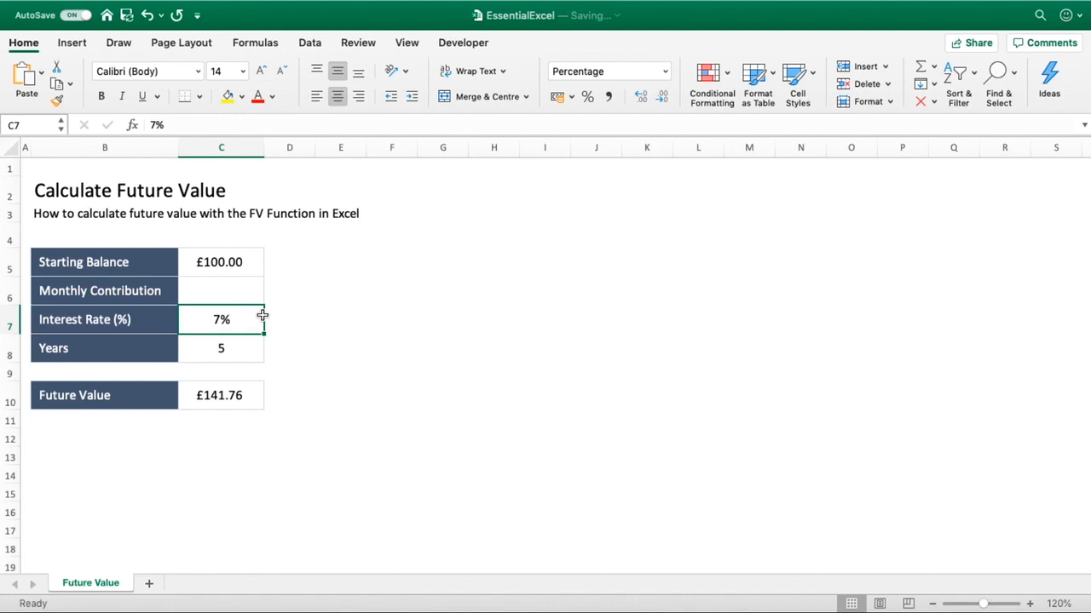
{"action": "left_click", "coordinate": [230, 344]}
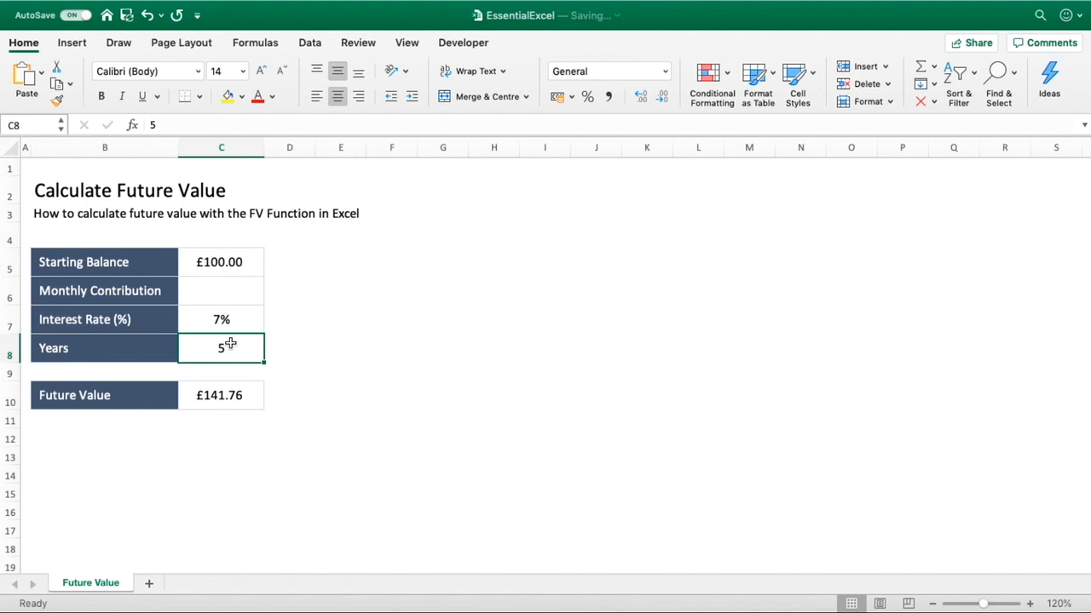
{"action": "left_click", "coordinate": [232, 326]}
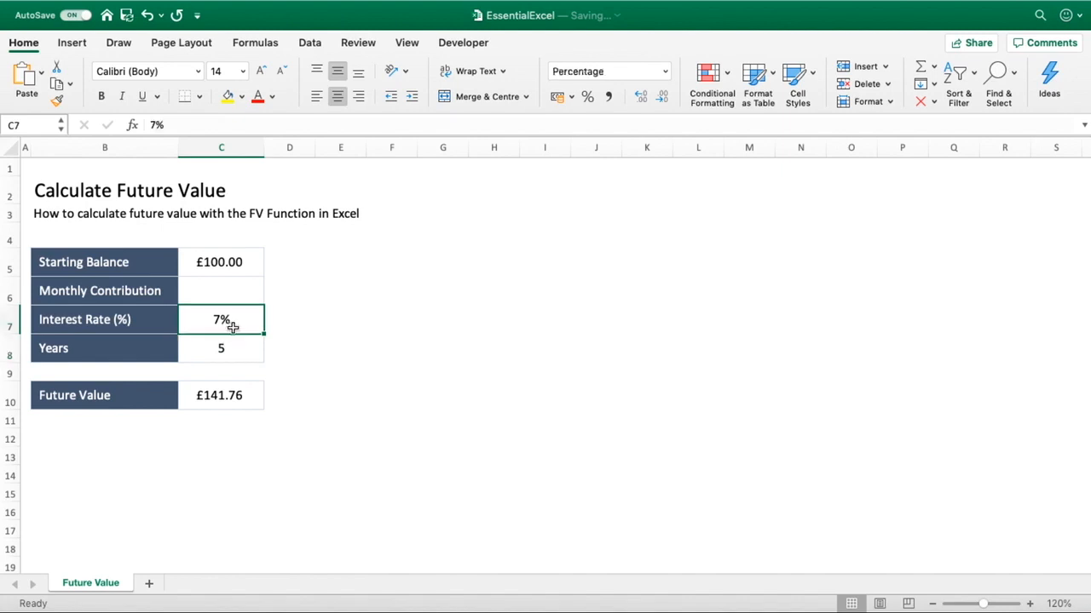
{"action": "type", "text": "10"}
{"action": "key", "text": "Return"}
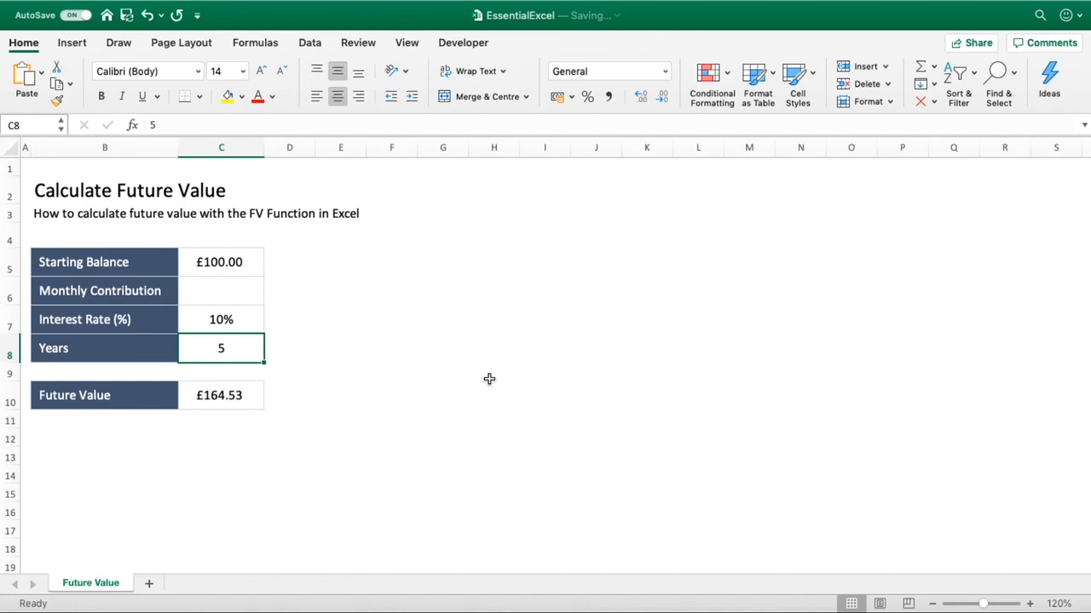
Set the number of years in C8 to 1.
{"action": "left_click", "coordinate": [252, 327]}
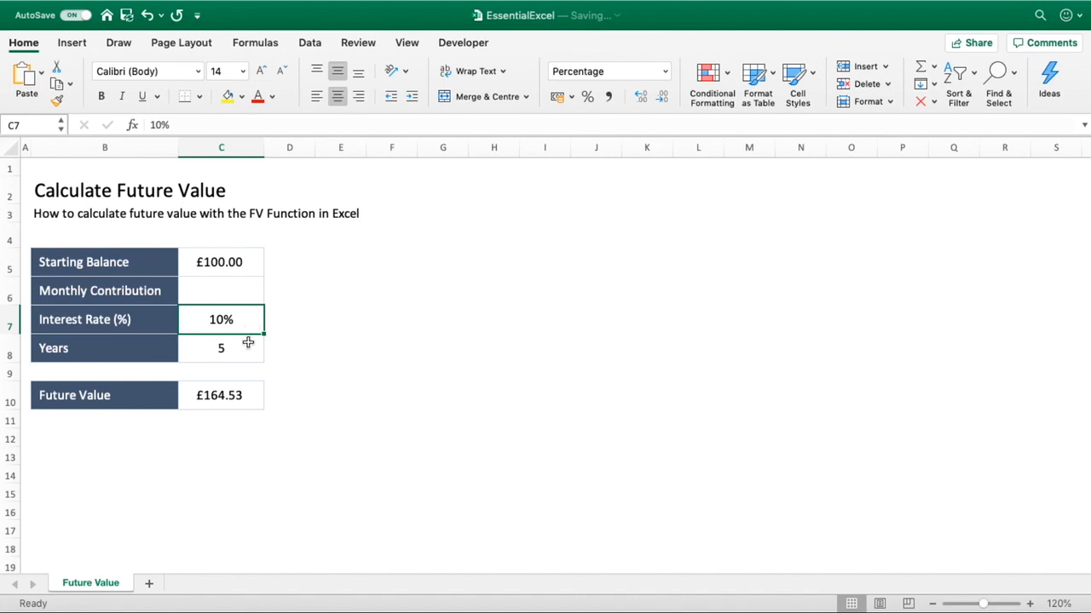
{"action": "left_click", "coordinate": [246, 347]}
{"action": "type", "text": "1"}
{"action": "key", "text": "Return"}
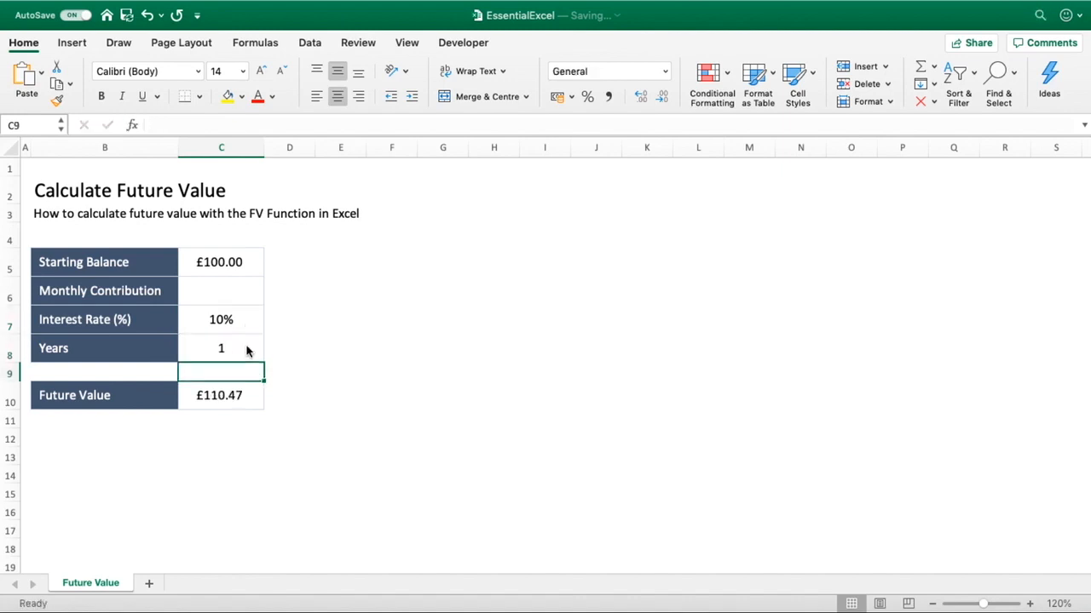
{"action": "left_click", "coordinate": [285, 375]}
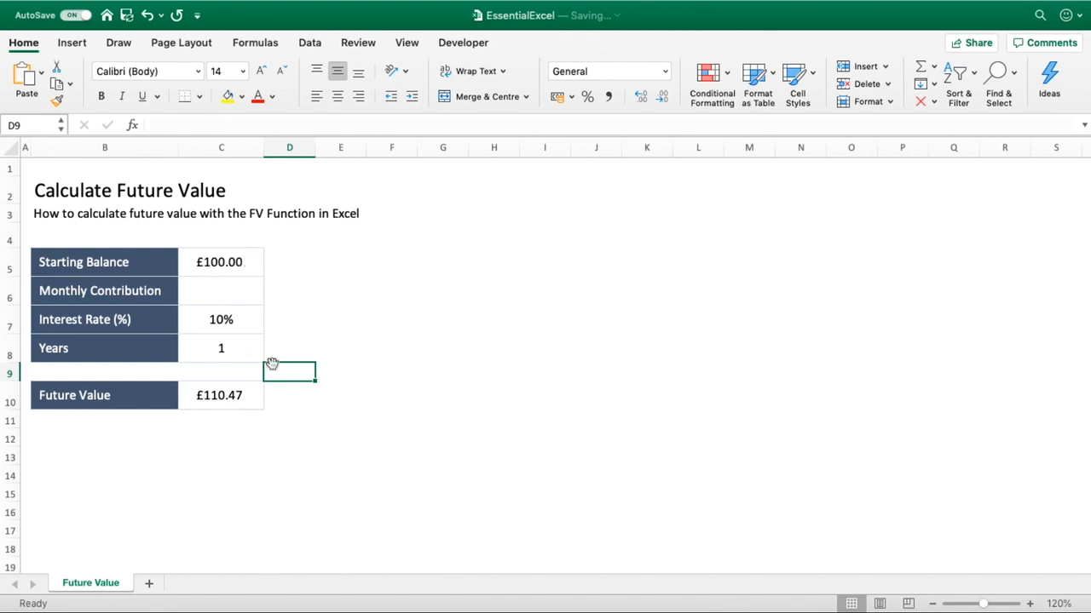
Enter a monthly contribution of 5 in C6.
{"action": "left_click", "coordinate": [231, 296]}
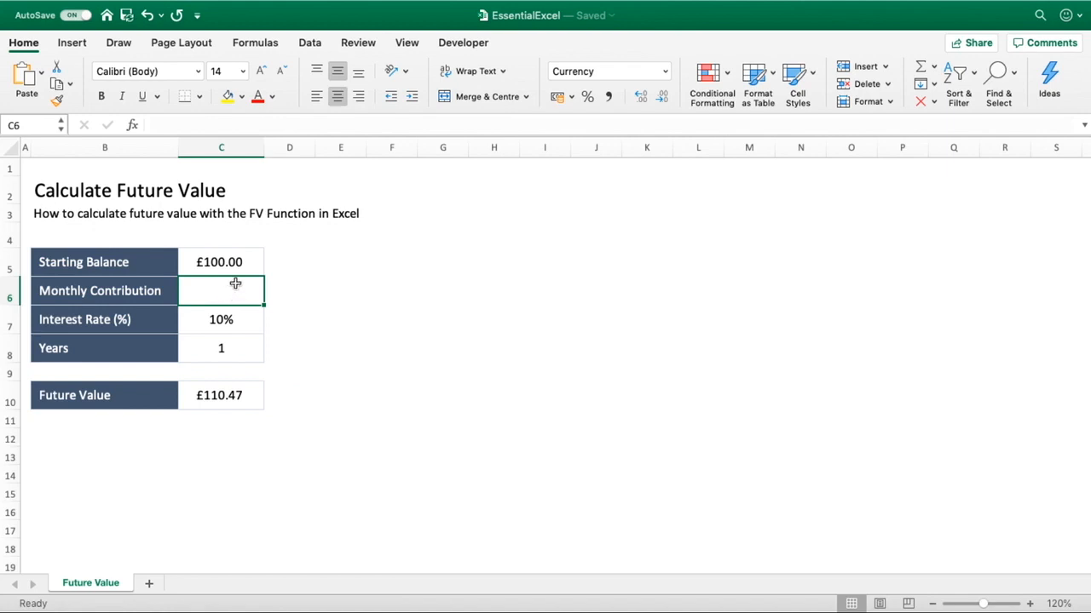
{"action": "left_click", "coordinate": [242, 260]}
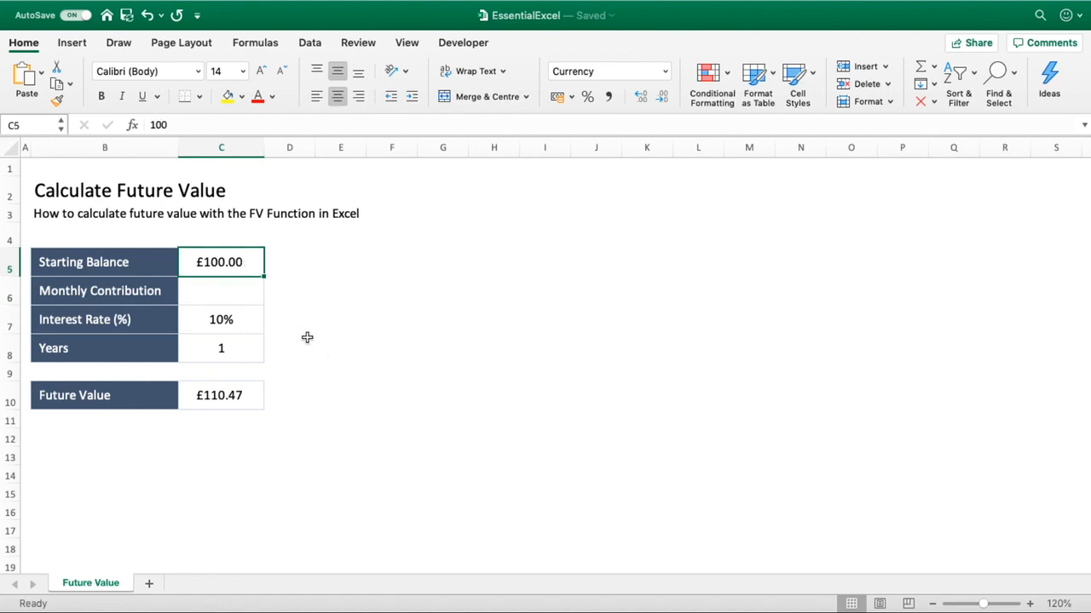
{"action": "left_click", "coordinate": [250, 297]}
{"action": "type", "text": "5"}
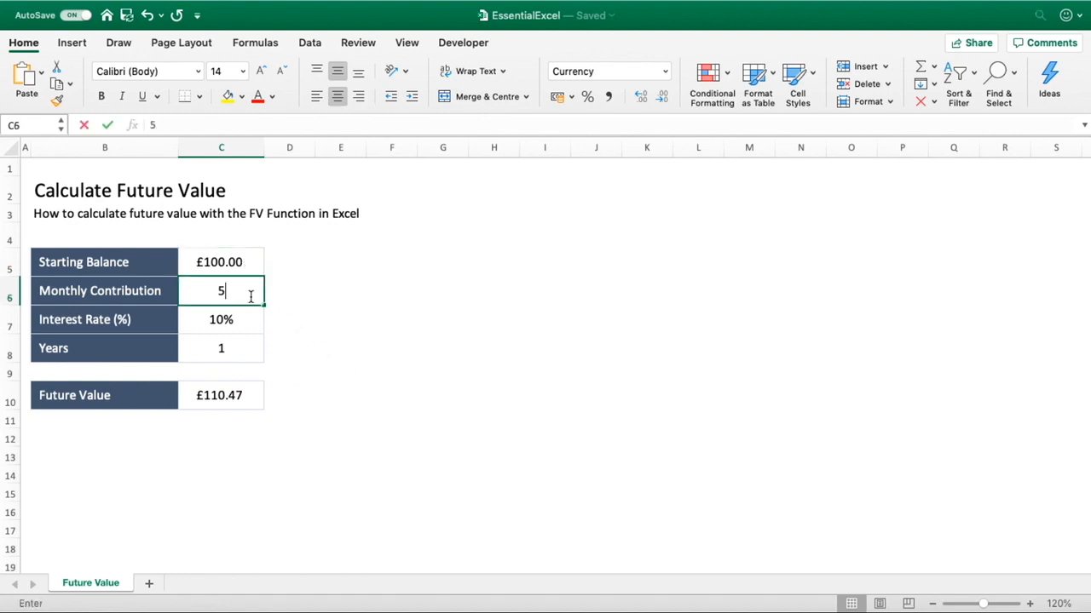
{"action": "key", "text": "Return"}
{"action": "left_click", "coordinate": [324, 318]}
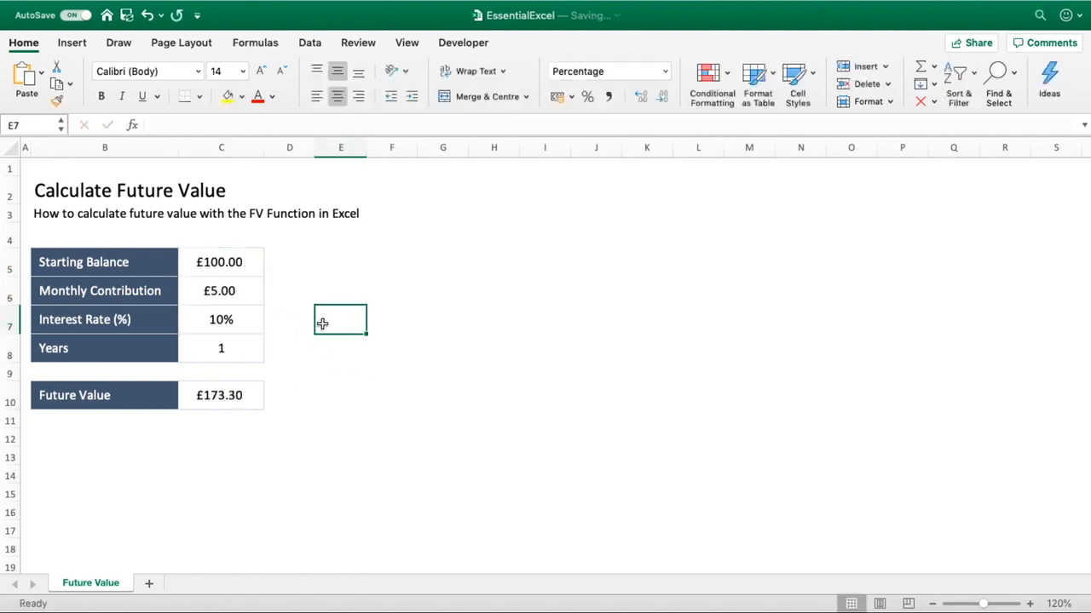
Review the input cells and the Future Value formula, and set the monthly contribution in C6 to 10.
{"action": "left_click", "coordinate": [258, 266]}
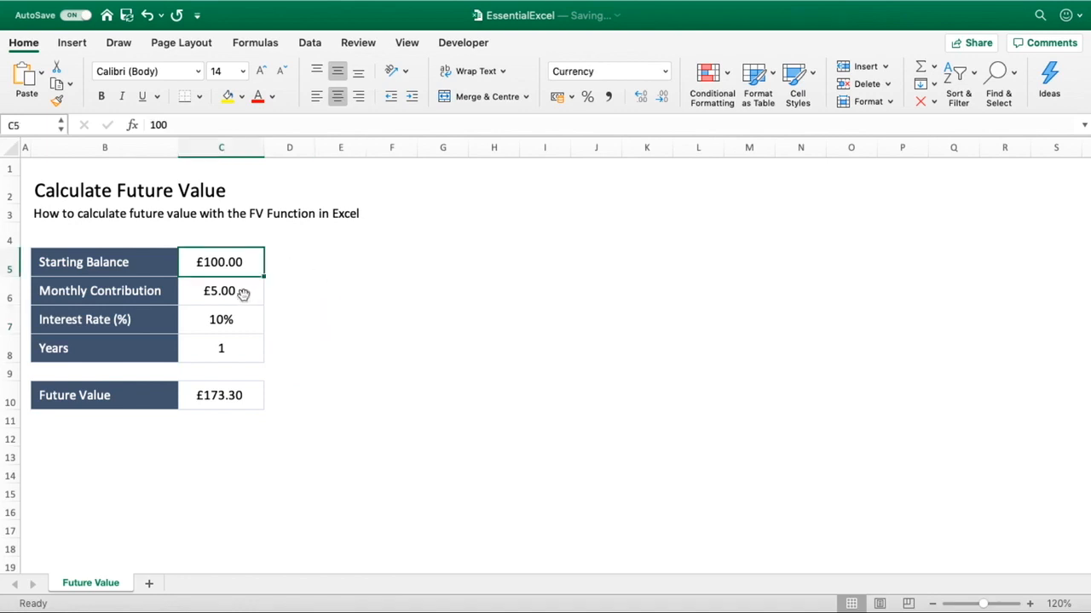
{"action": "left_click", "coordinate": [245, 295]}
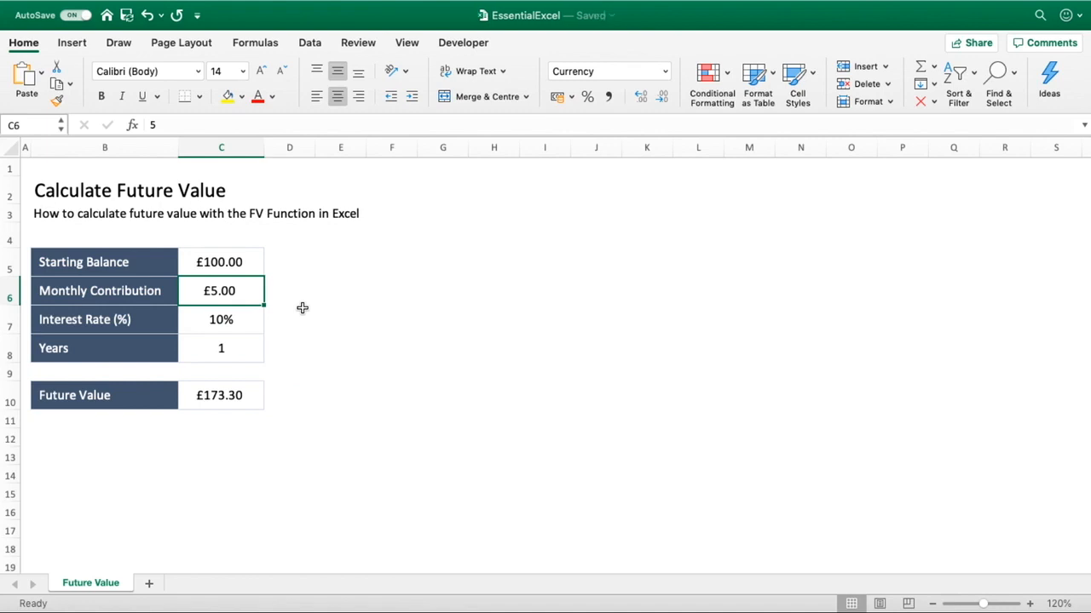
{"action": "left_click", "coordinate": [257, 259]}
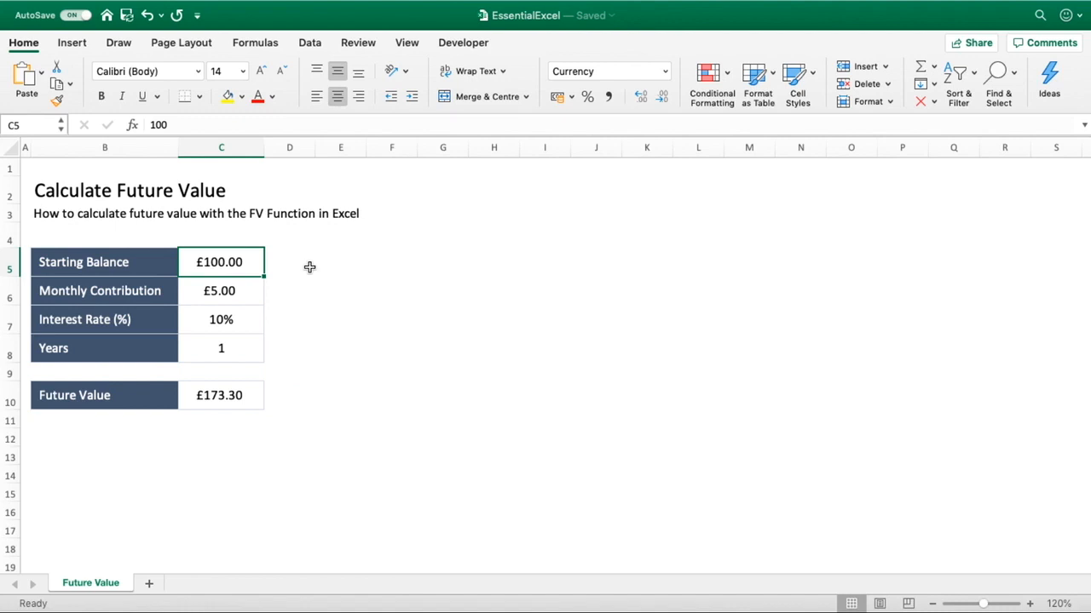
{"action": "left_click", "coordinate": [256, 319]}
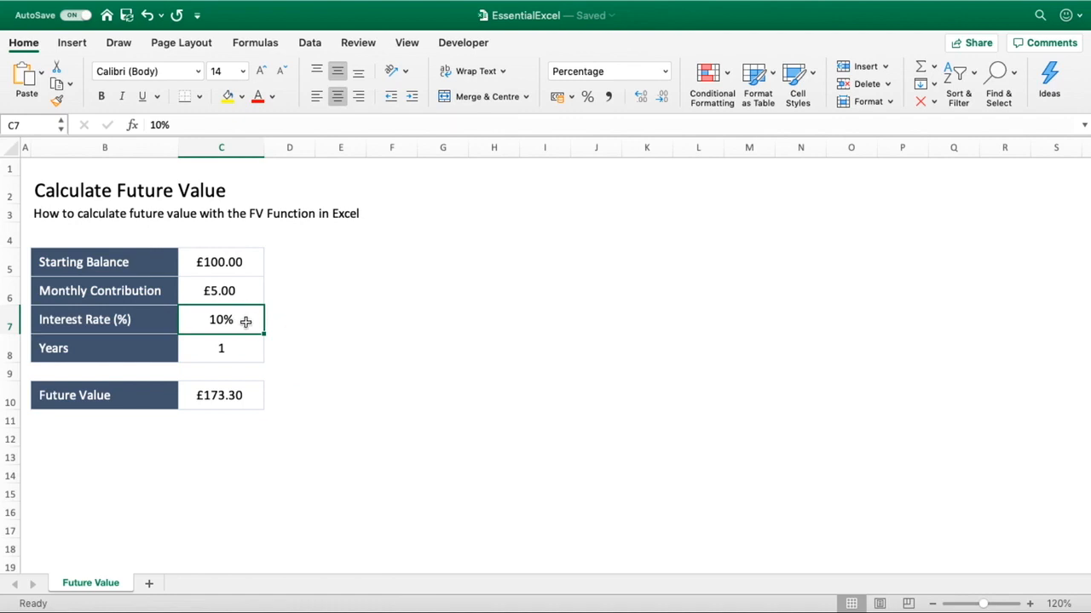
{"action": "left_click", "coordinate": [255, 398]}
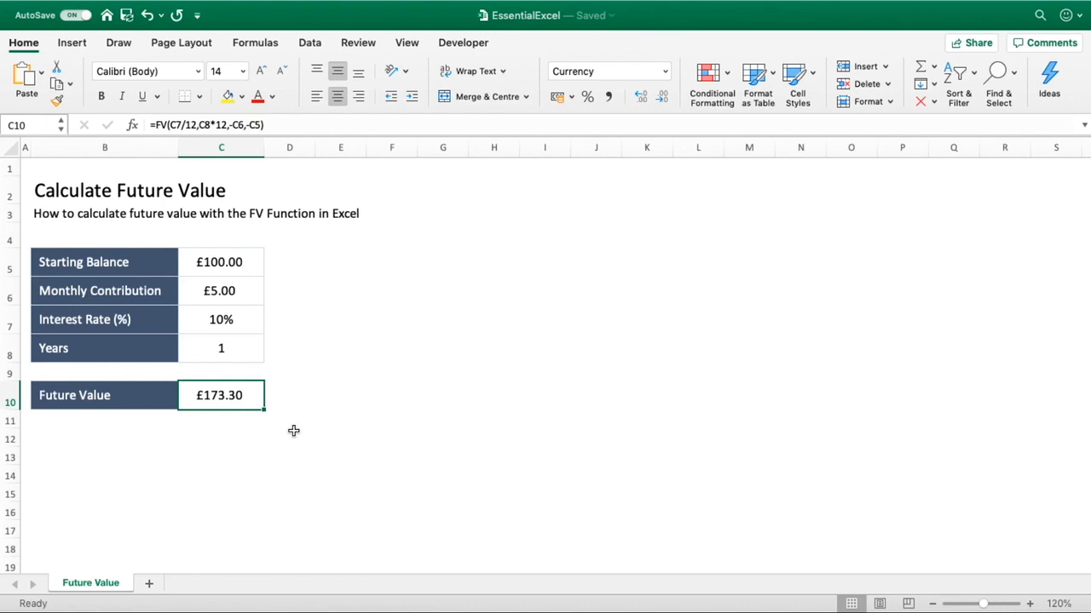
{"action": "left_click", "coordinate": [241, 294]}
{"action": "type", "text": "10"}
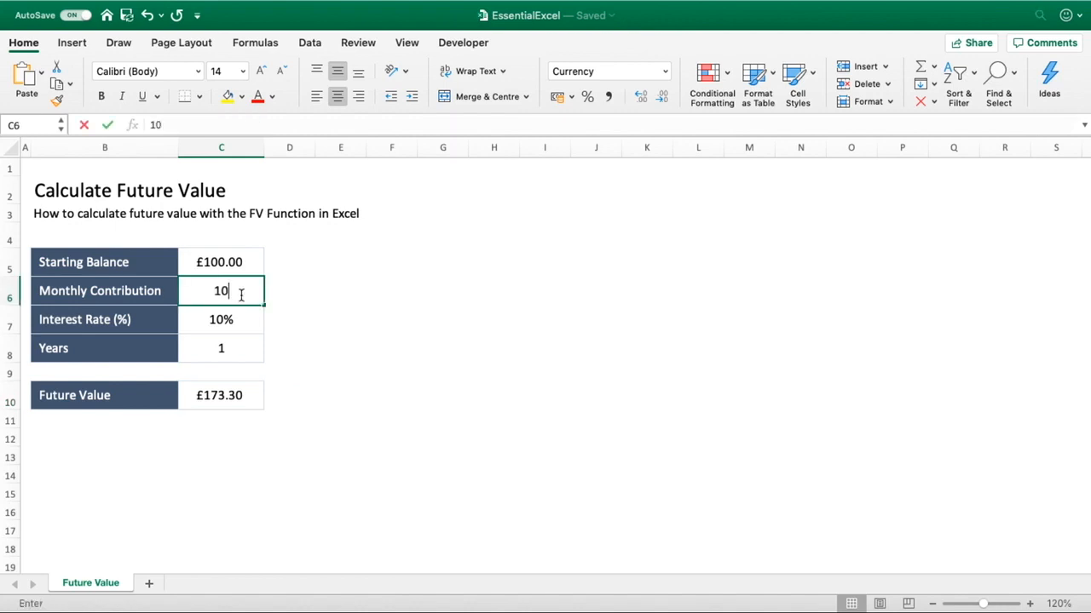
{"action": "key", "text": "Return"}
{"action": "left_click", "coordinate": [241, 298]}
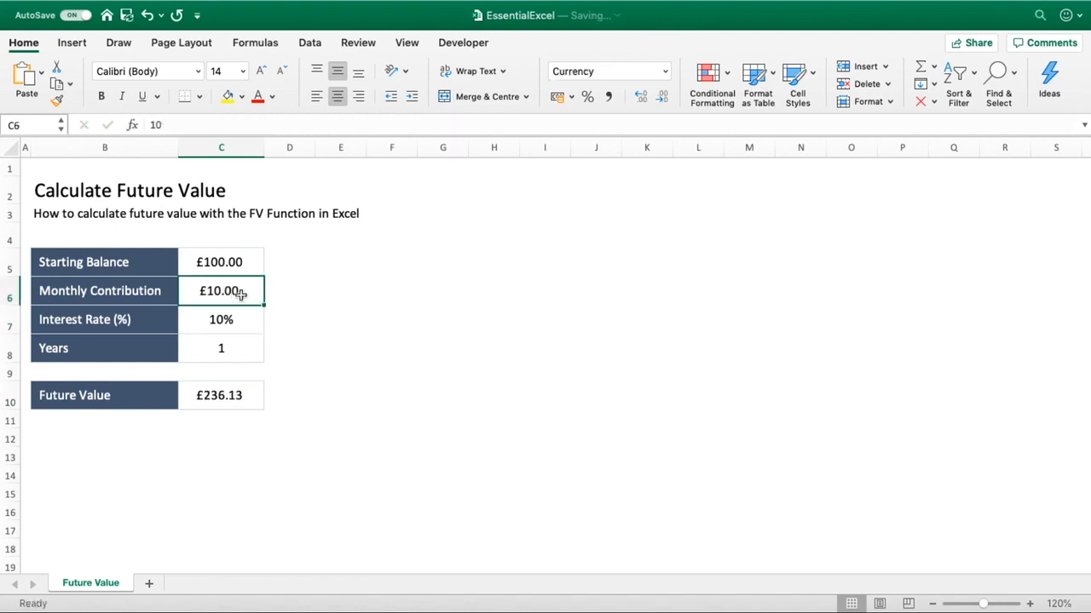
Set the number of years in C8 to 20.
{"action": "left_click", "coordinate": [260, 346]}
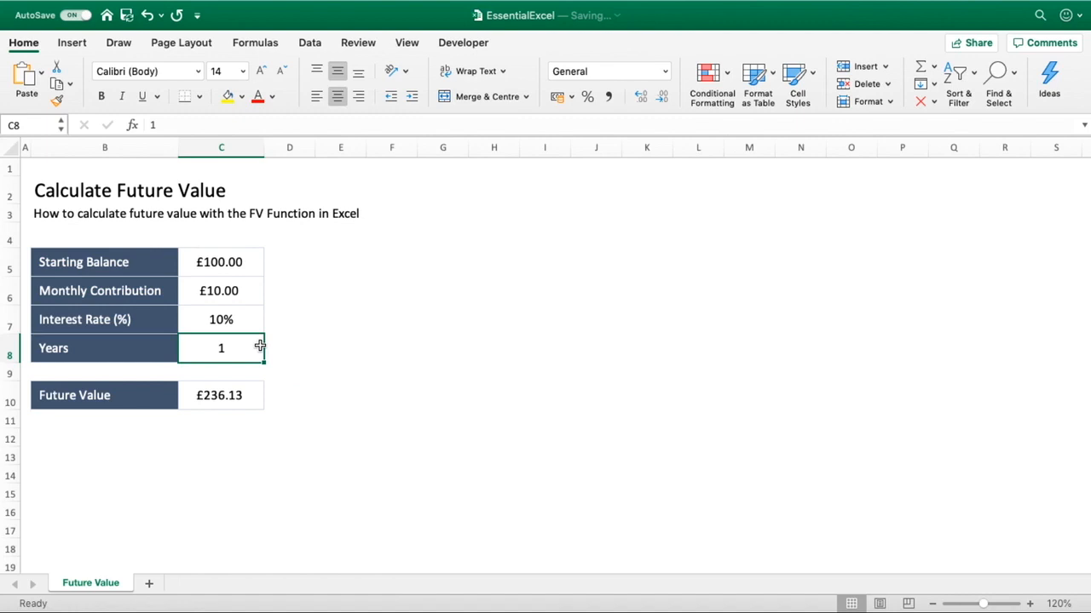
{"action": "type", "text": "20"}
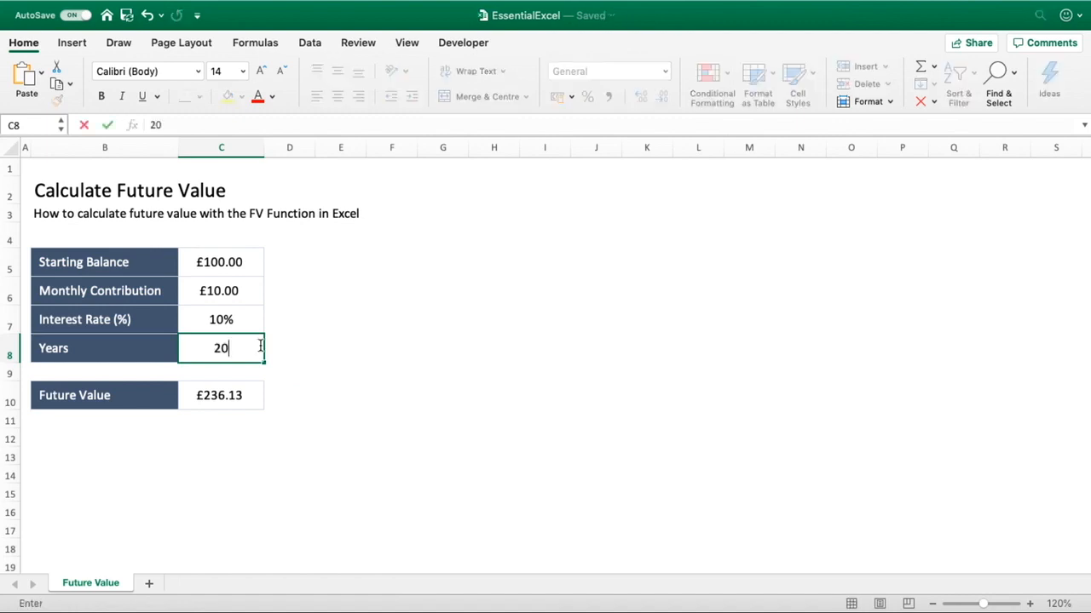
{"action": "key", "text": "Return"}
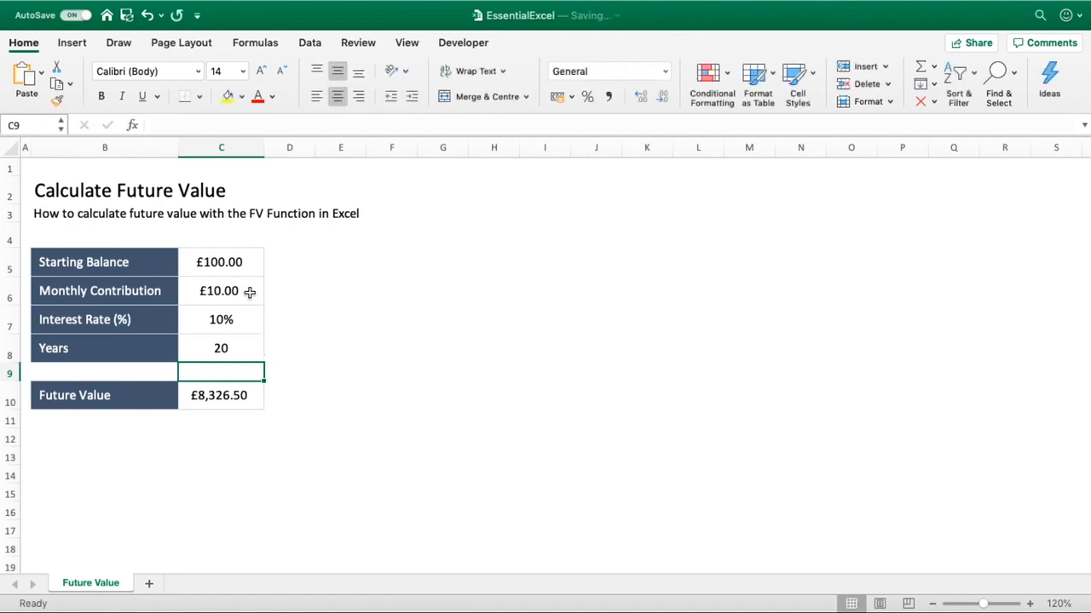
Clear the monthly contribution in C6 and check the starting balance, the Future Value formula and the years.
{"action": "left_click", "coordinate": [250, 292]}
{"action": "key", "text": "Delete"}
{"action": "key", "text": "Return"}
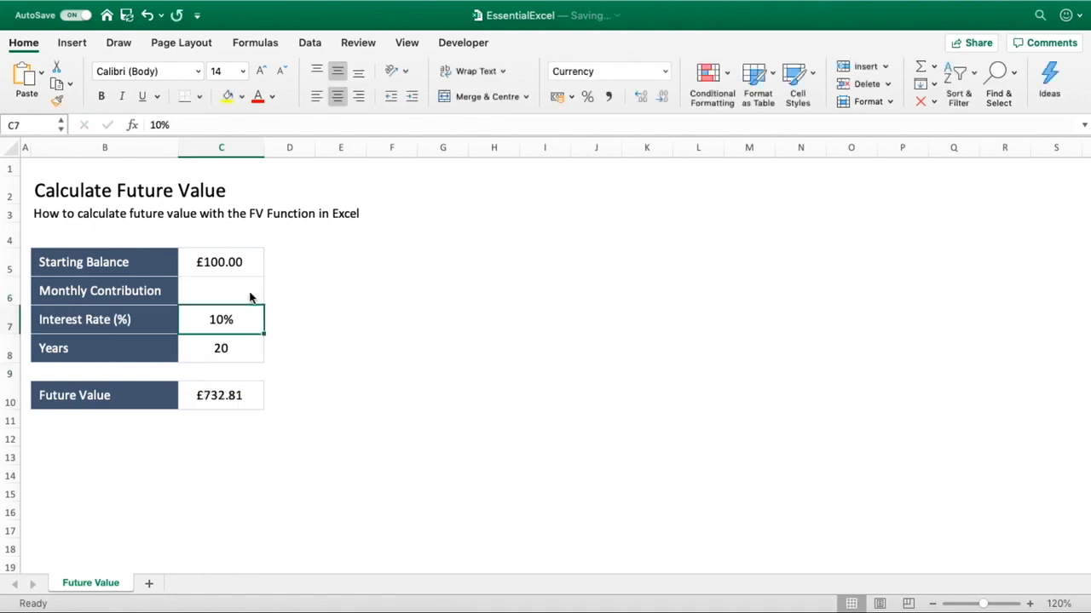
{"action": "left_click", "coordinate": [266, 292]}
{"action": "left_click", "coordinate": [253, 265]}
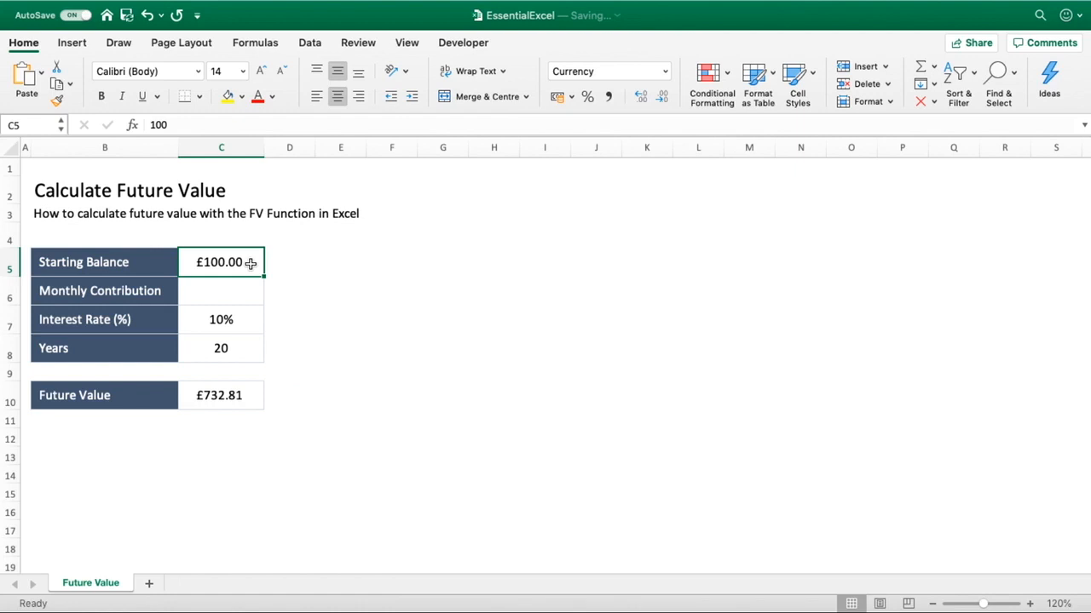
{"action": "left_click", "coordinate": [257, 395]}
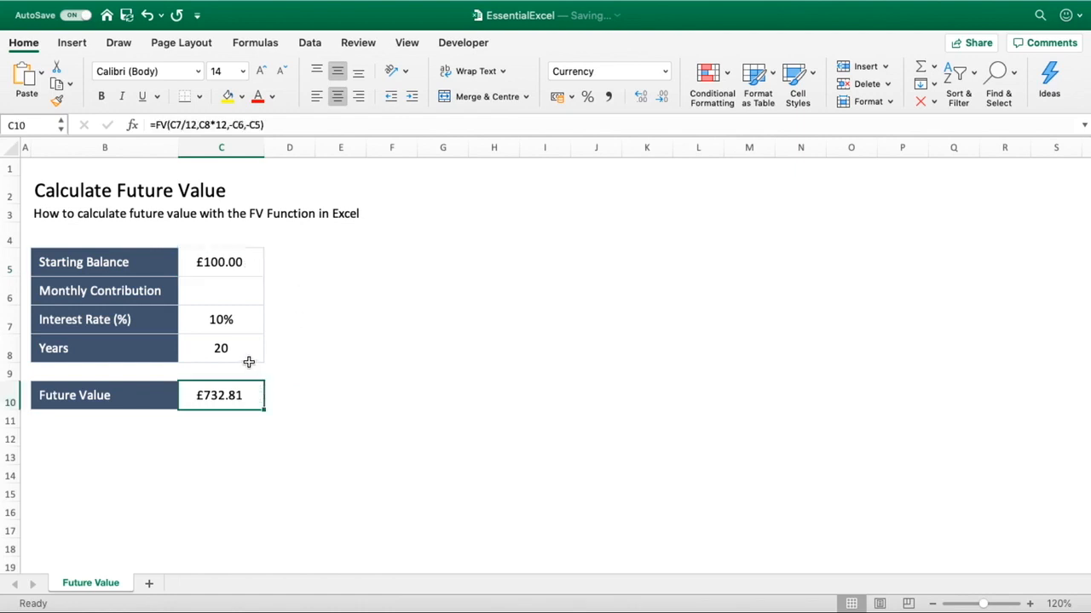
{"action": "left_click", "coordinate": [248, 362]}
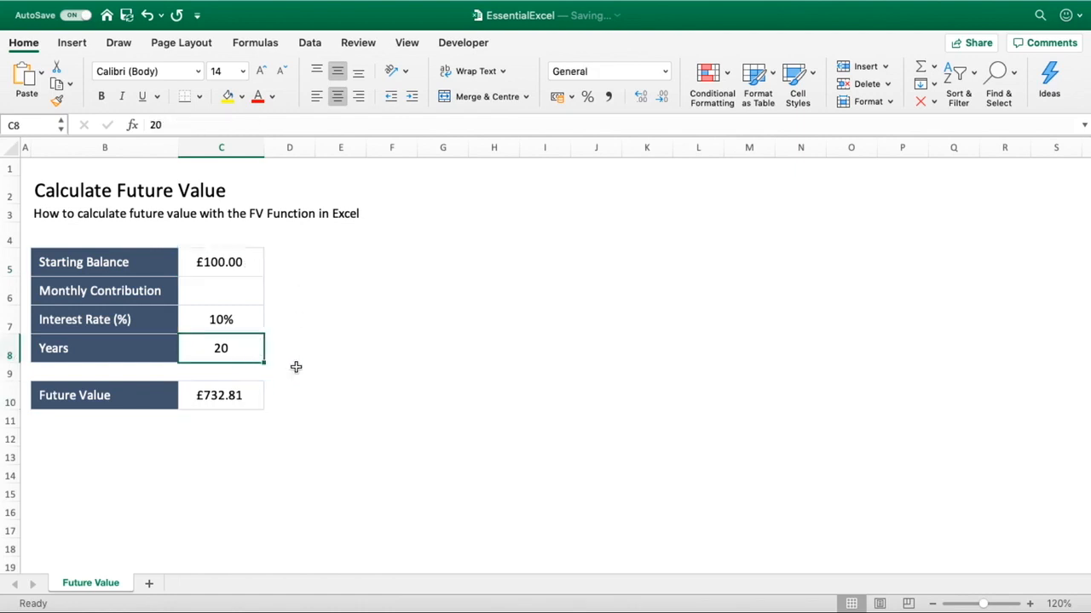
Enter a monthly contribution of 5 in C6 and select the Future Value cell C10 to check its formula.
{"action": "left_click", "coordinate": [249, 285]}
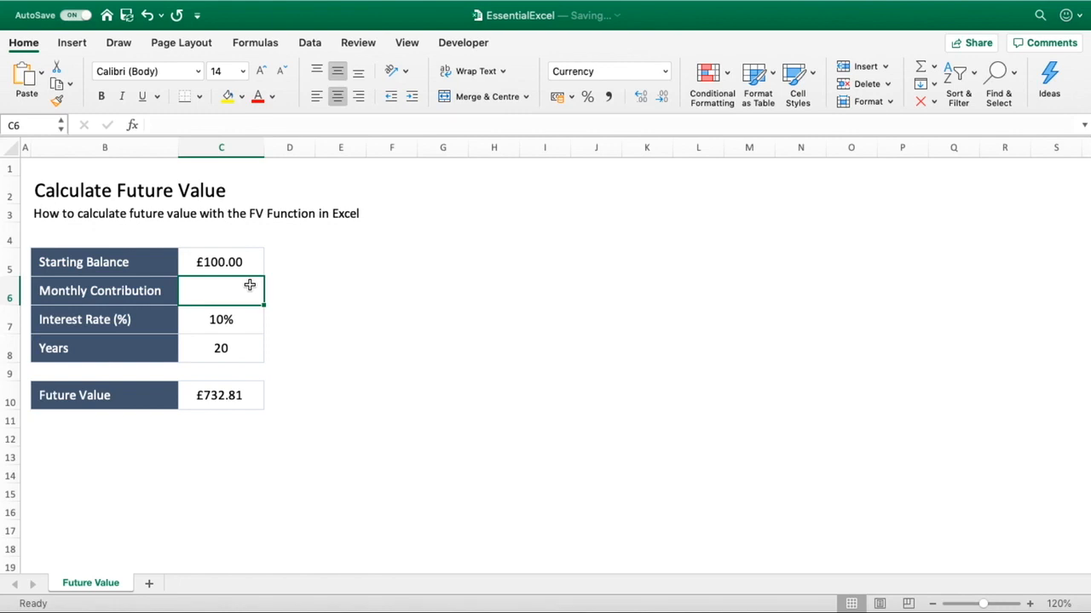
{"action": "type", "text": "5"}
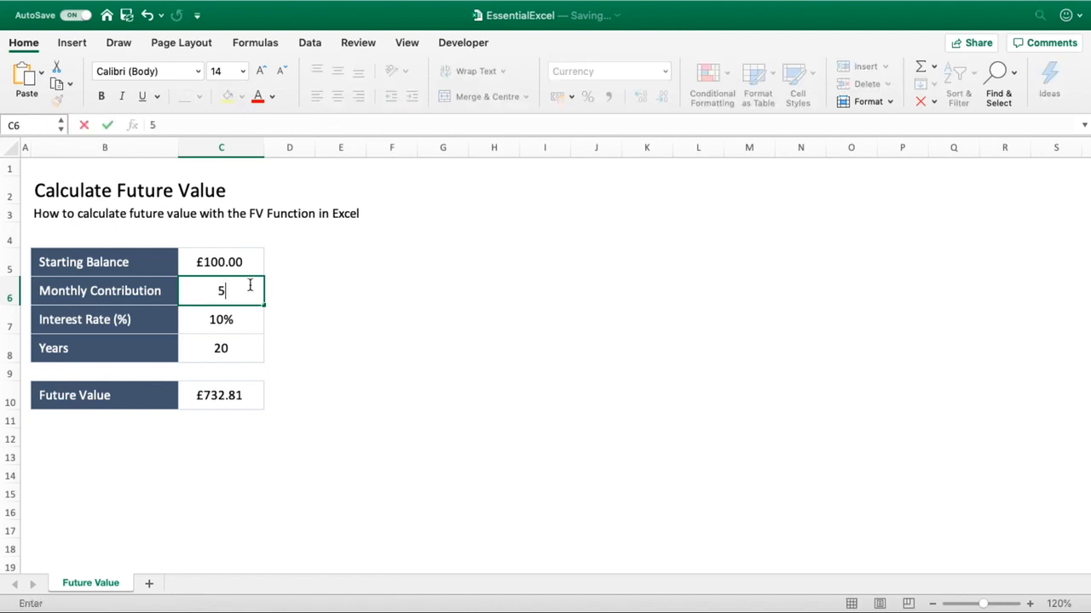
{"action": "key", "text": "Return"}
{"action": "left_click", "coordinate": [241, 404]}
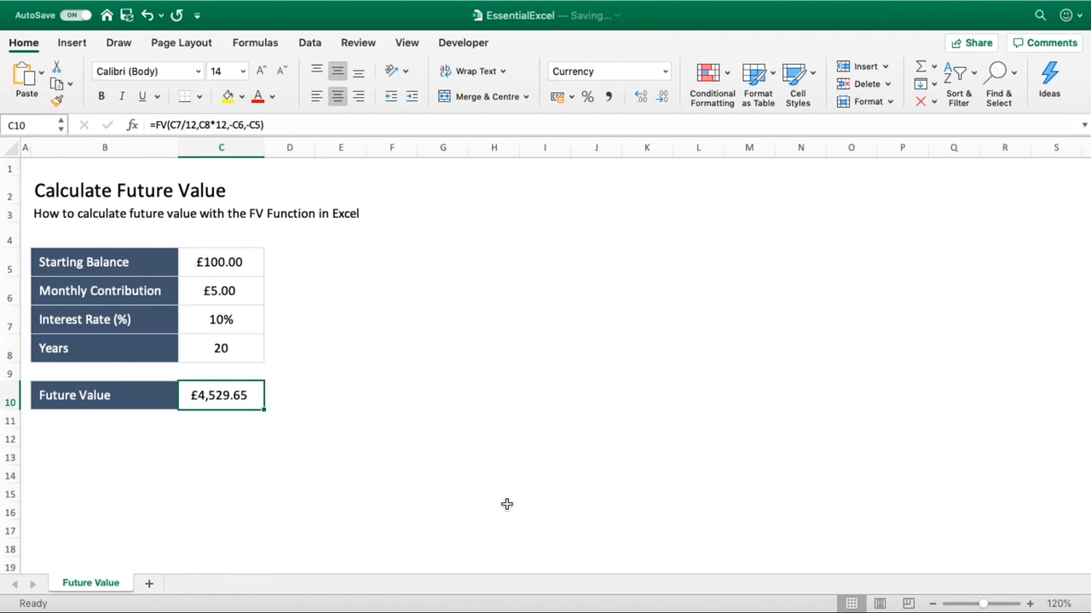
{"action": "left_click", "coordinate": [283, 309]}
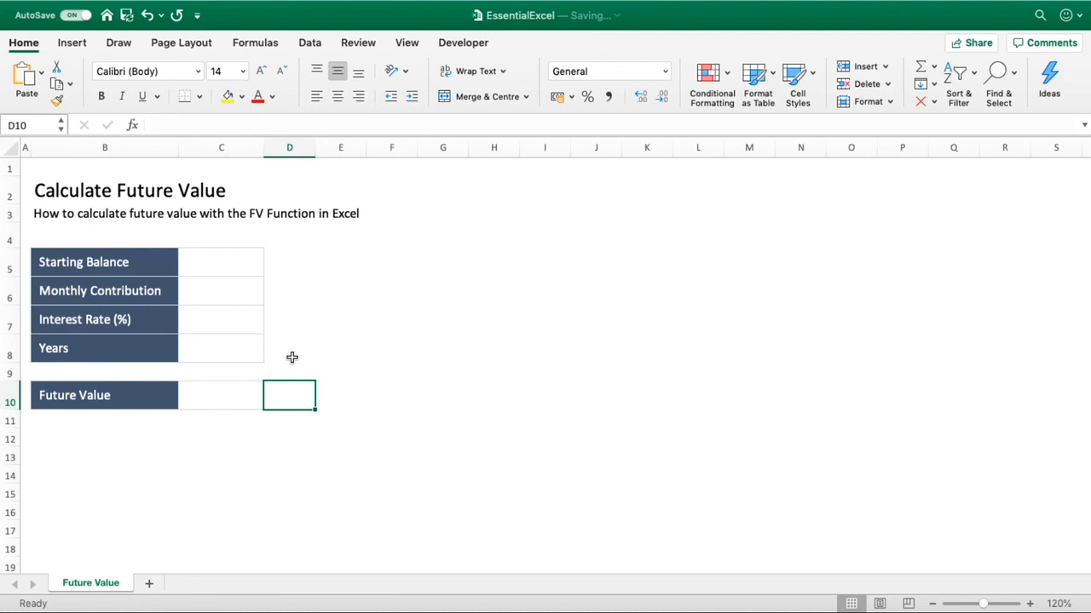
{"action": "left_click", "coordinate": [170, 290]}
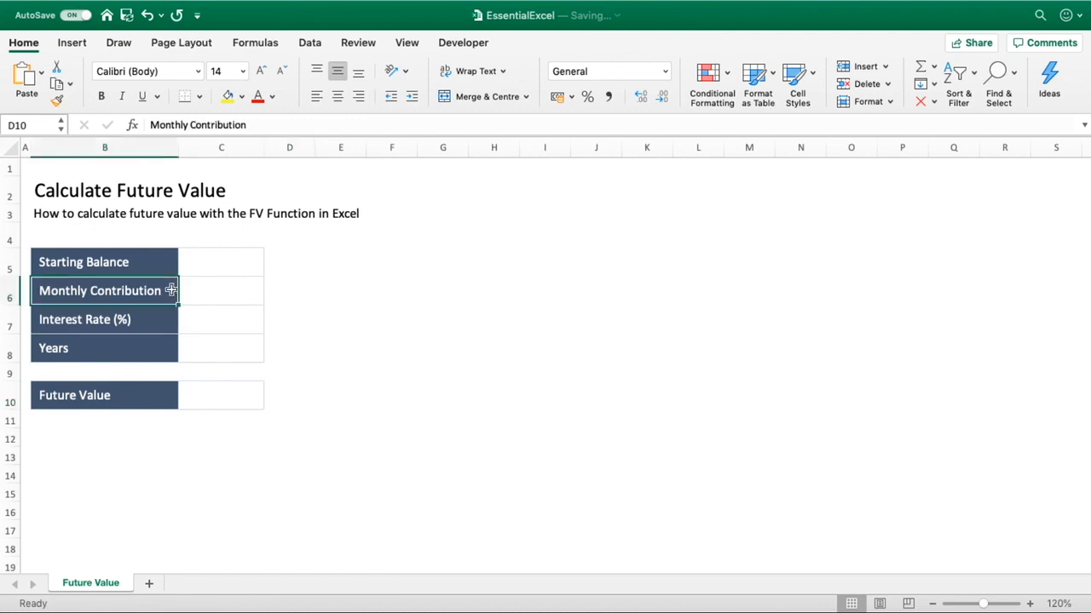
{"action": "left_click_drag", "start_coordinate": [131, 195], "coordinate": [133, 213]}
{"action": "left_click", "coordinate": [329, 309]}
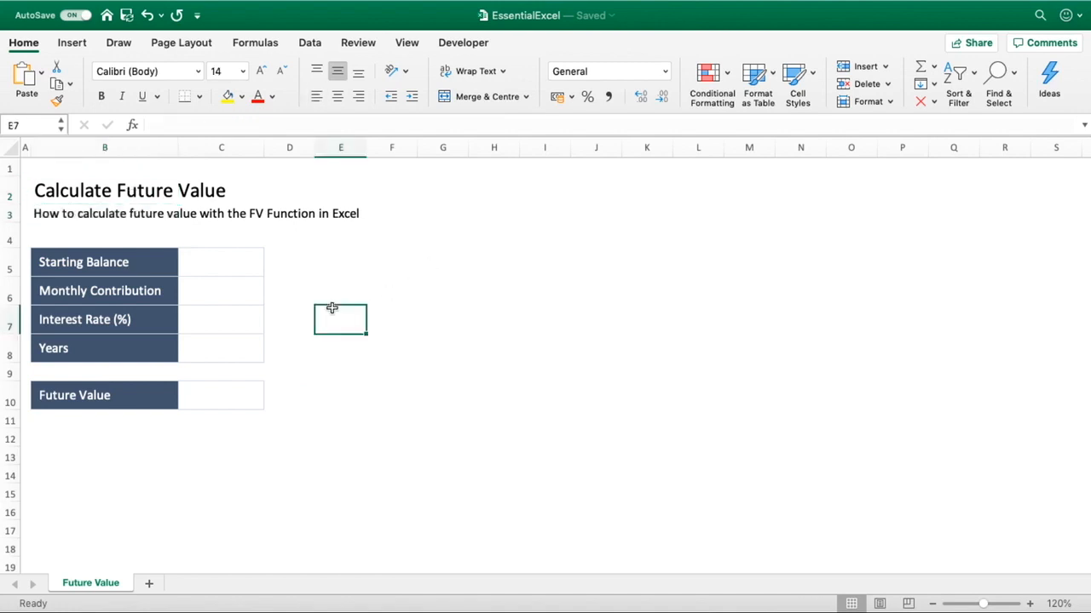
Enter a starting balance of 100 in C5.
{"action": "left_click", "coordinate": [208, 269]}
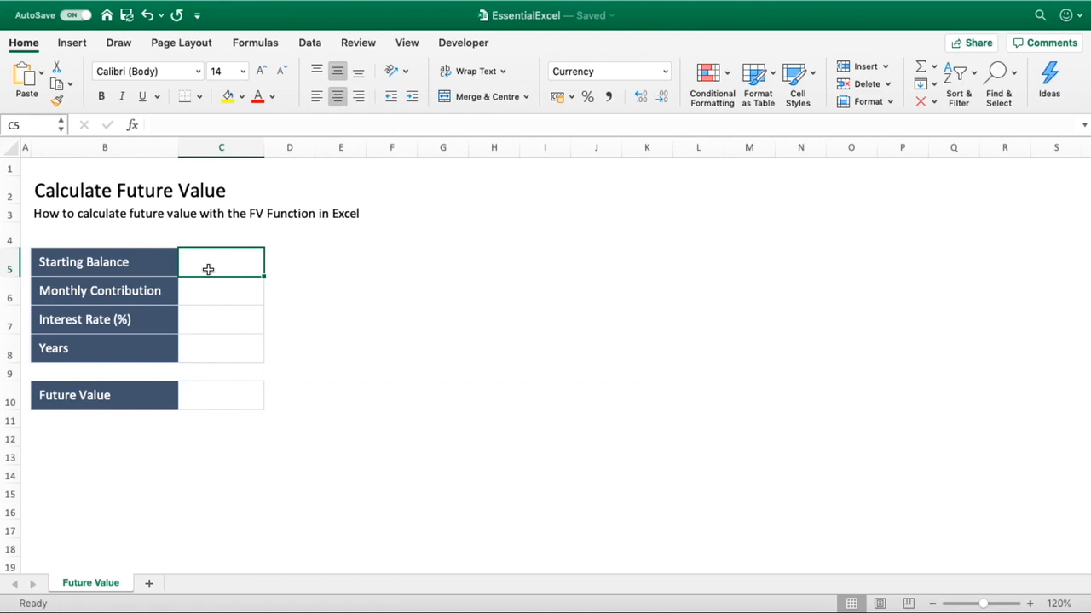
{"action": "type", "text": "100"}
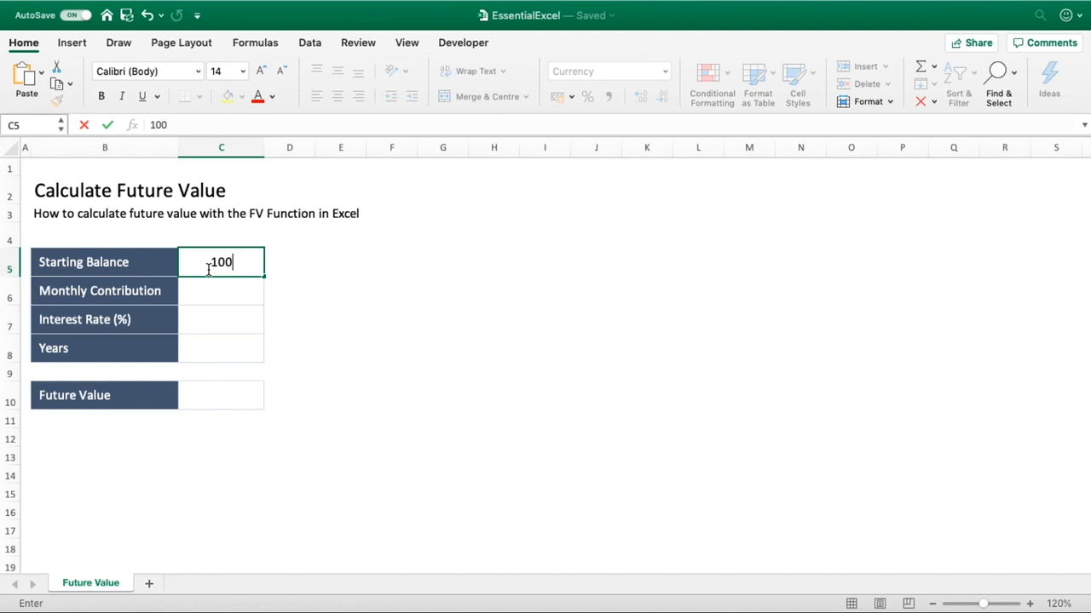
{"action": "key", "text": "Return"}
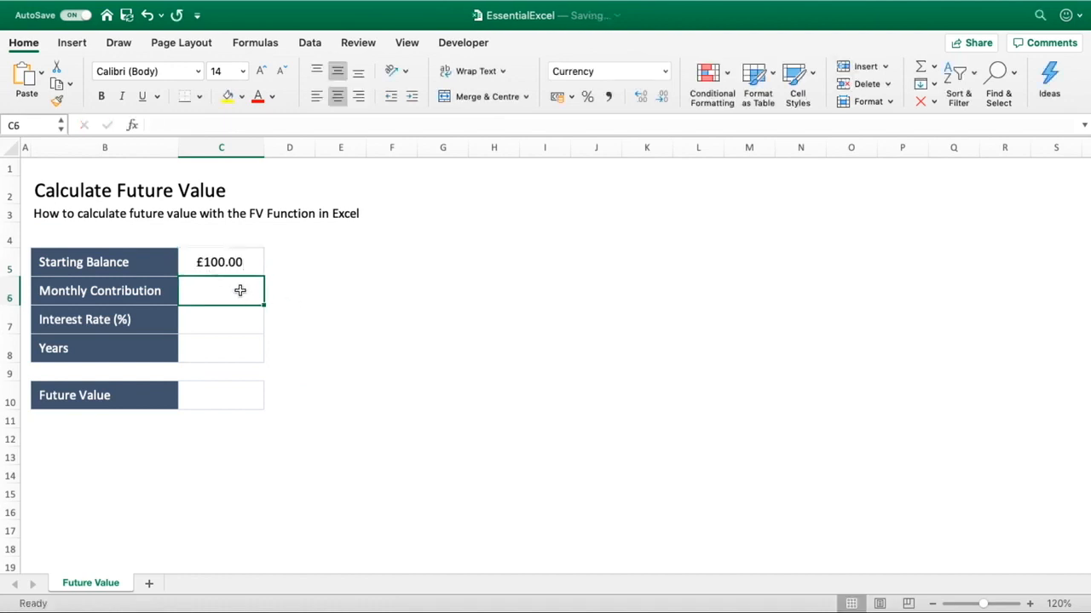
Leave the monthly contribution empty, and enter an interest rate of 10% in C7 and 1 year in C8.
{"action": "left_click", "coordinate": [233, 319]}
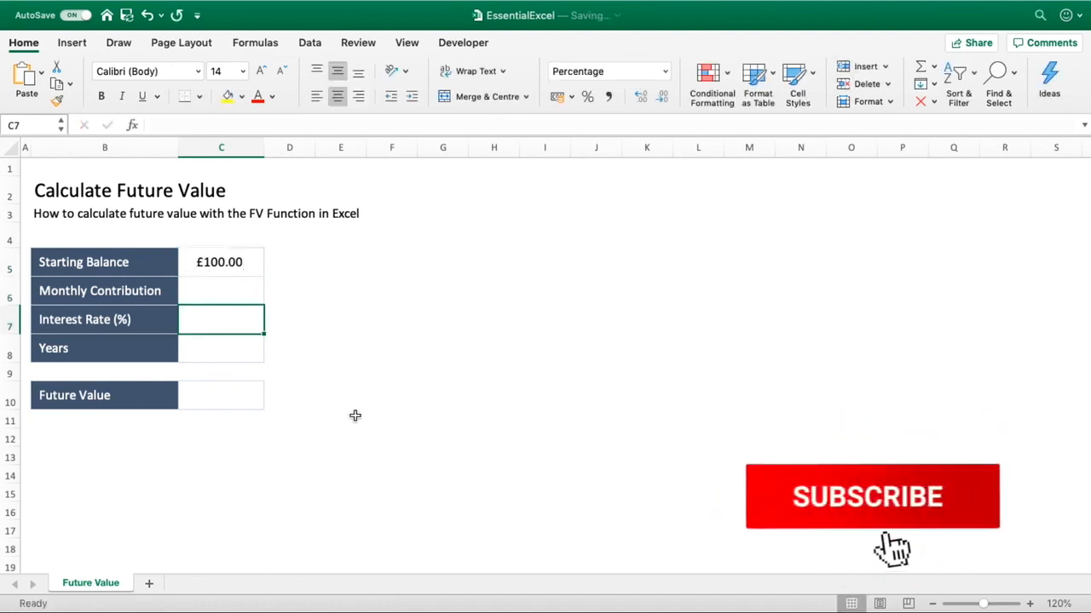
{"action": "type", "text": "10"}
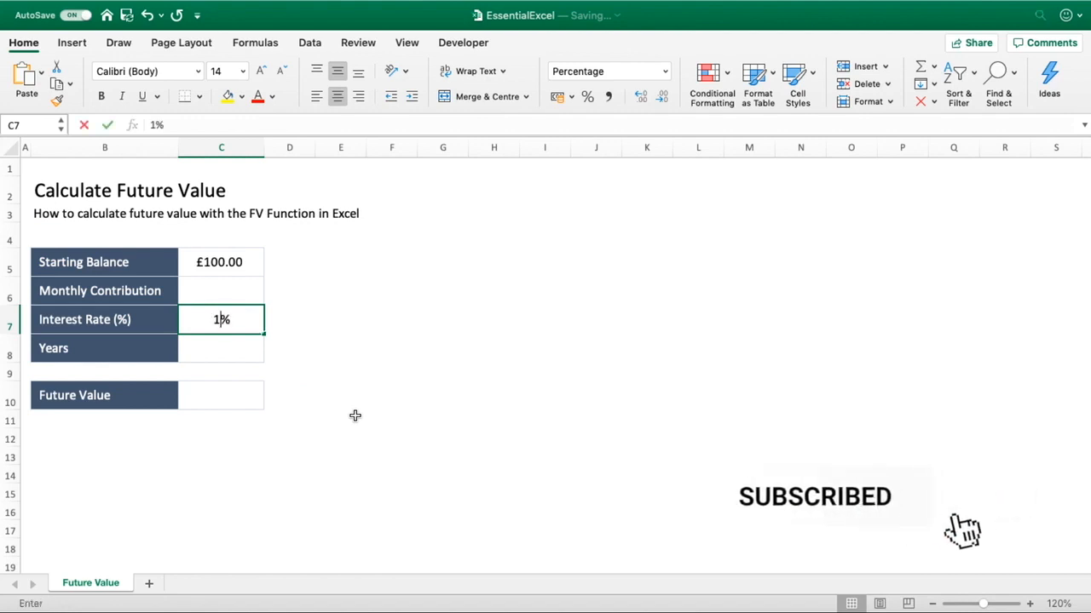
{"action": "key", "text": "Return"}
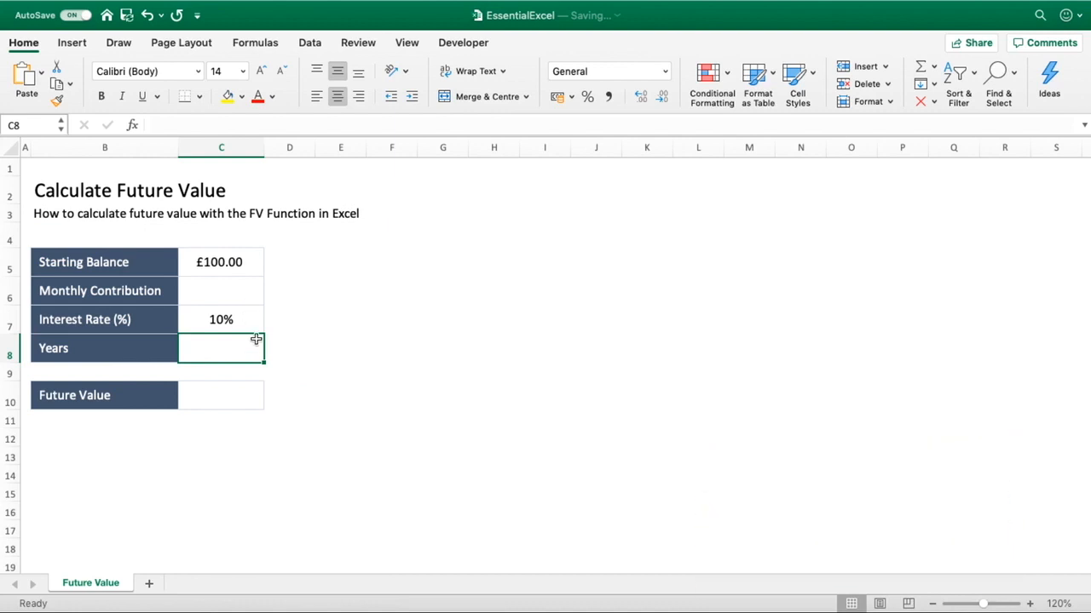
{"action": "type", "text": "1"}
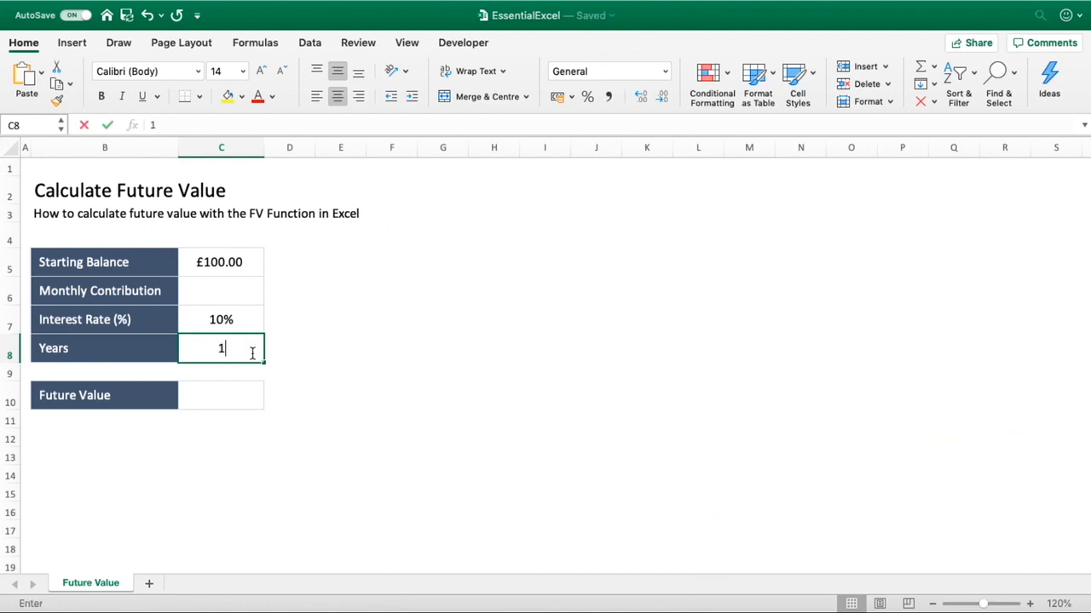
{"action": "key", "text": "Return"}
Begin an FV formula in the Future Value cell C10 with C7/12 as the rate argument.
{"action": "left_click", "coordinate": [252, 399]}
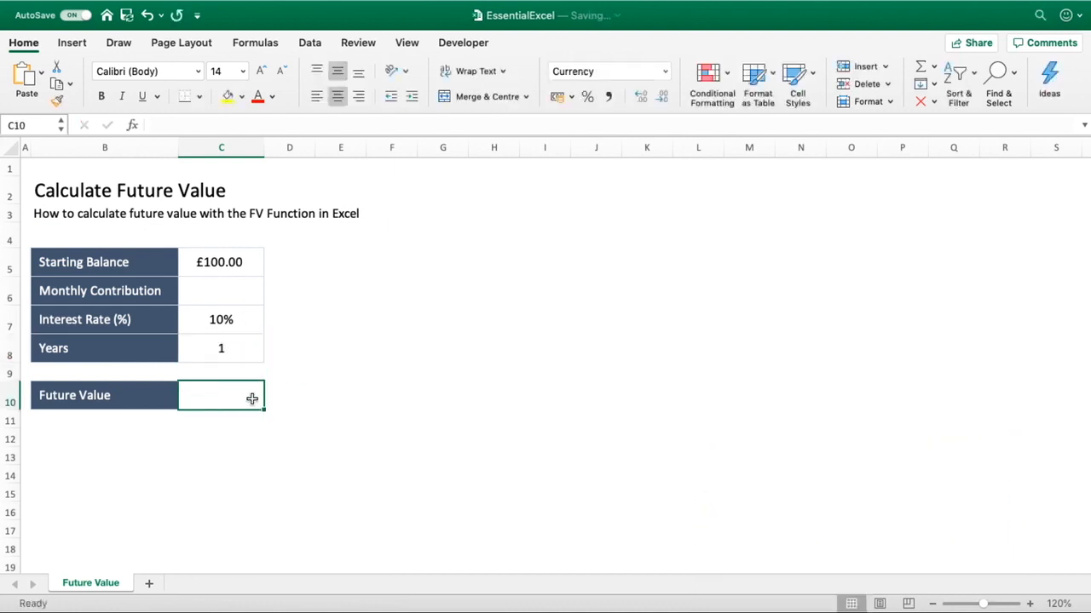
{"action": "type", "text": "="}
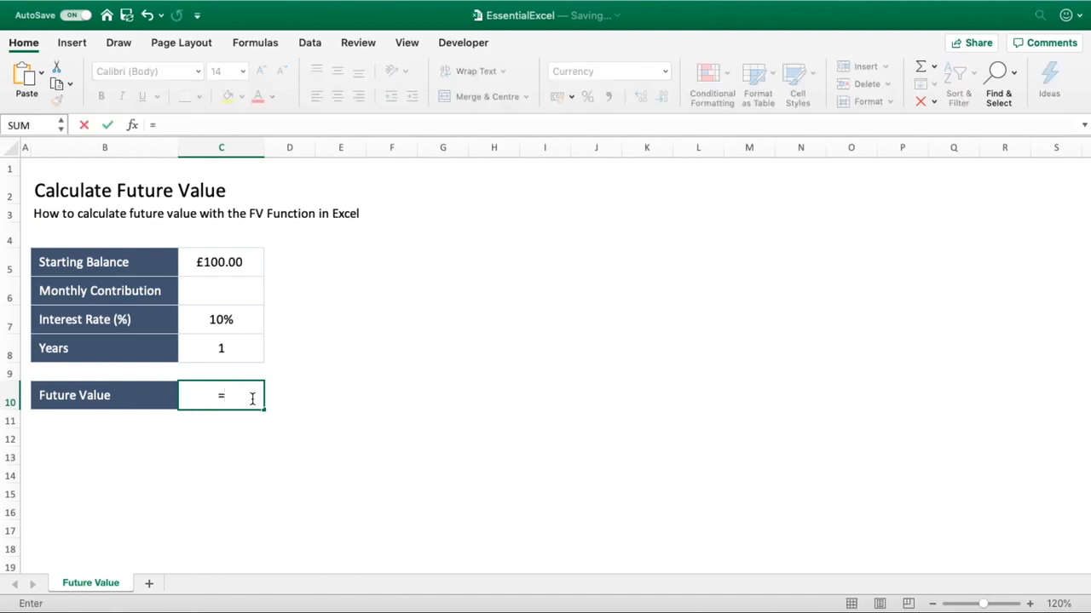
{"action": "type", "text": "FV("}
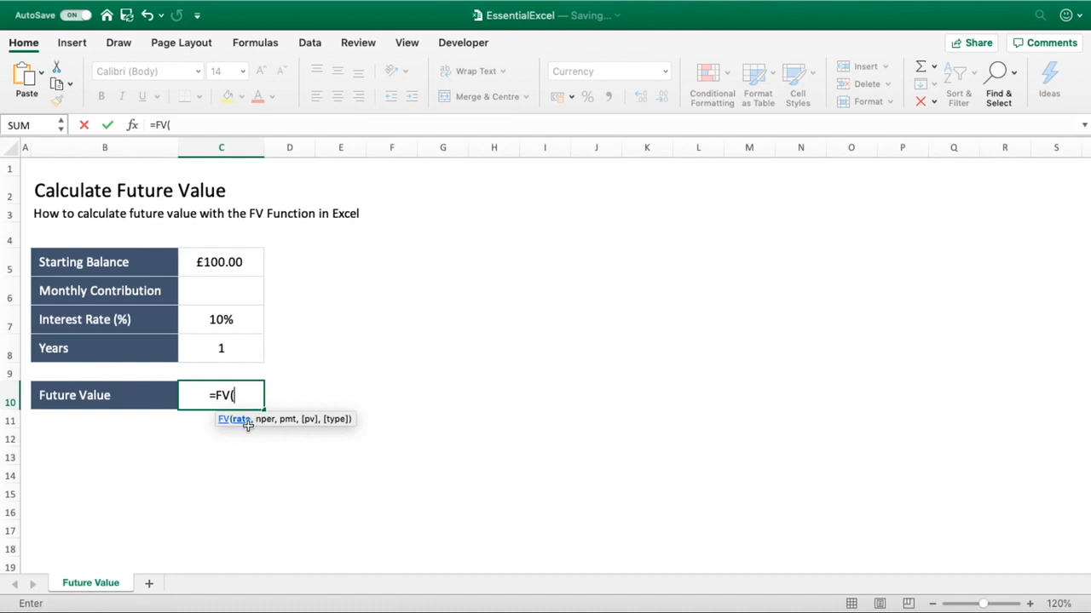
{"action": "left_click", "coordinate": [228, 319]}
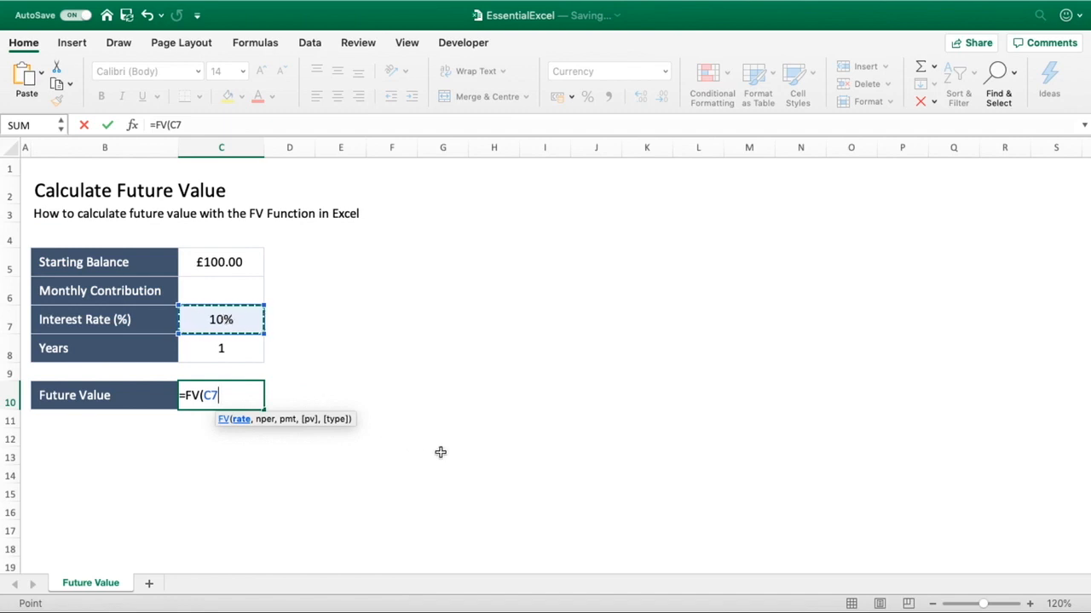
{"action": "type", "text": "/"}
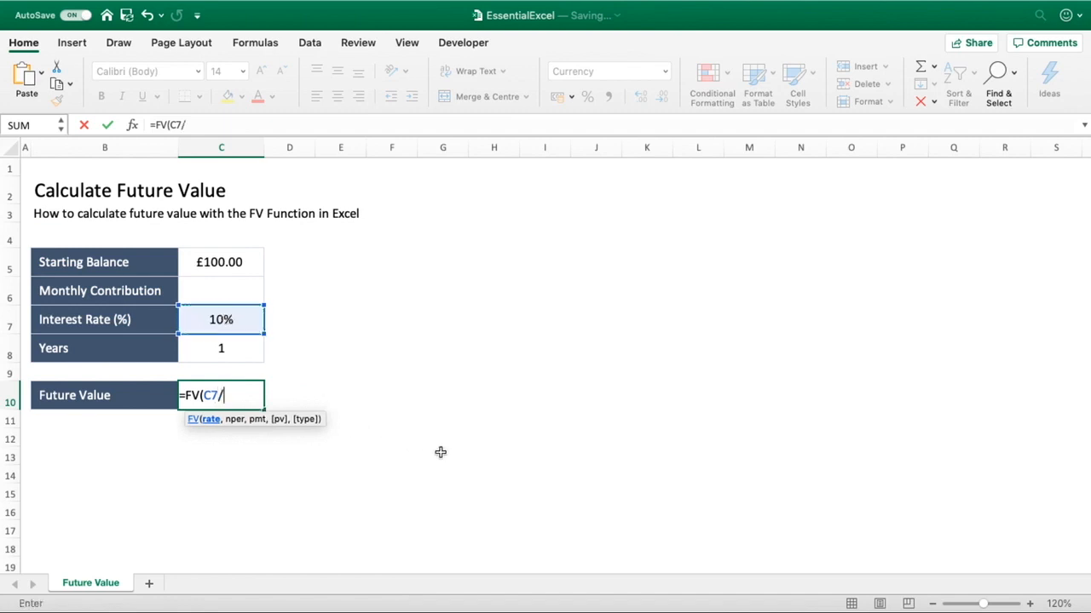
{"action": "type", "text": "12"}
{"action": "type", "text": ","}
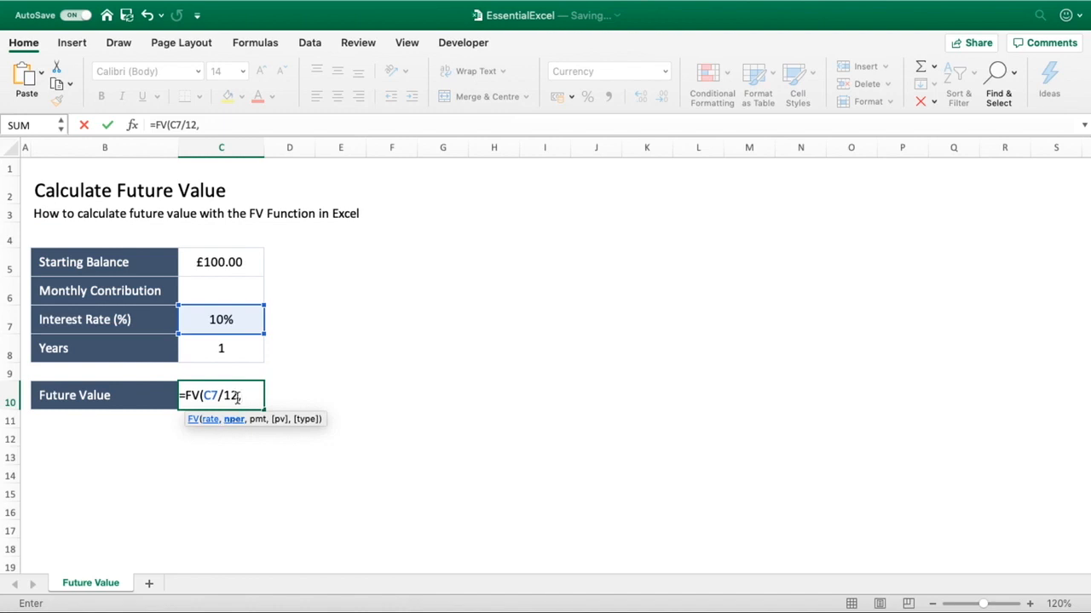
Add C8*12 as the number-of-periods argument of the FV formula.
{"action": "left_click", "coordinate": [219, 351]}
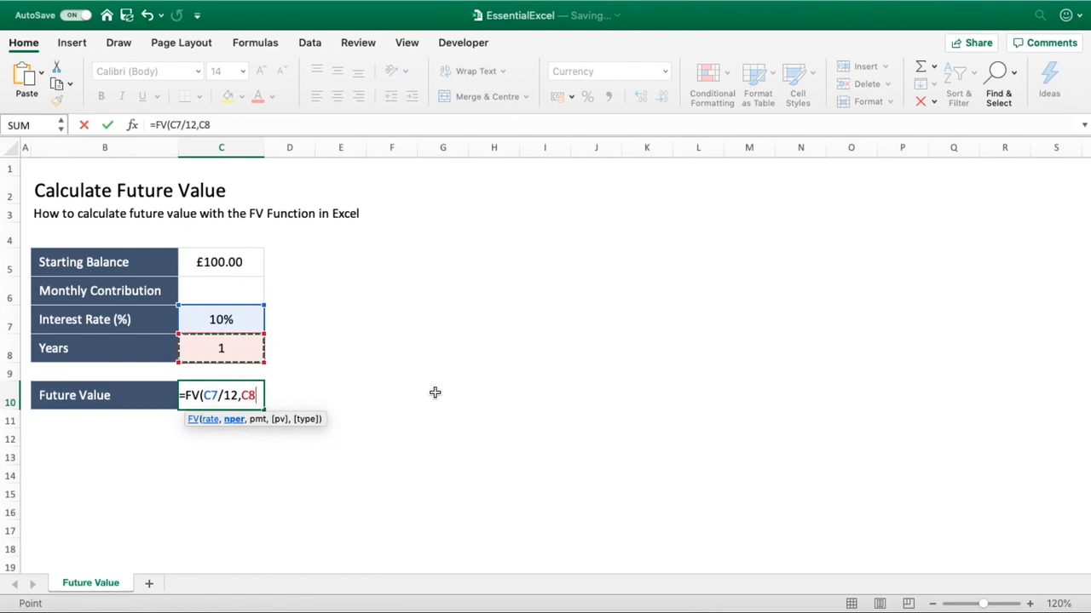
{"action": "type", "text": "*12"}
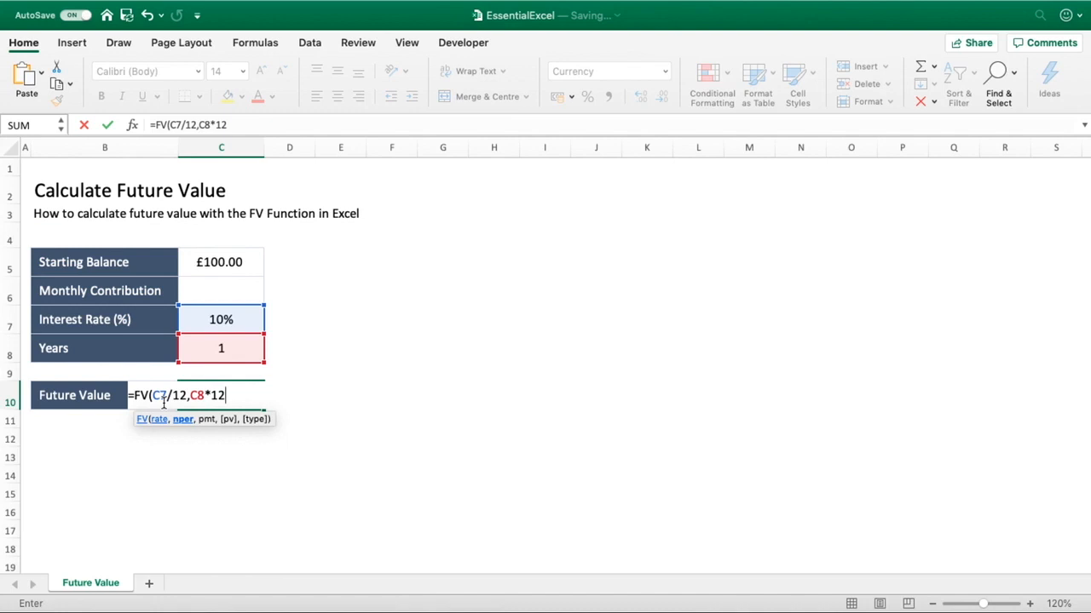
{"action": "type", "text": ","}
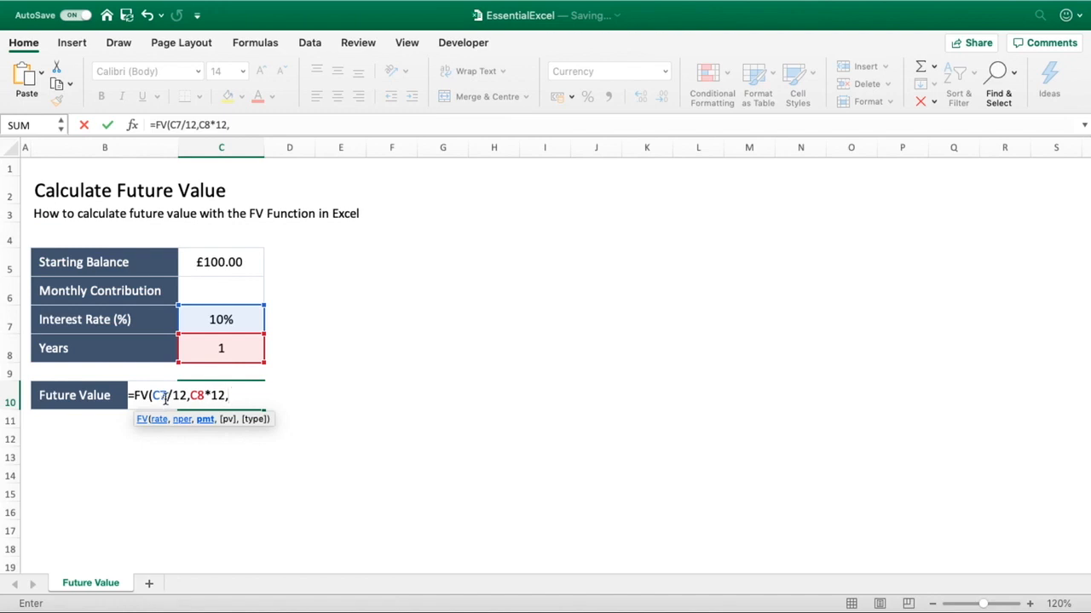
Add C6 as the payment and C5 as the present value, complete the FV formula, and reselect C10 to inspect it.
{"action": "left_click", "coordinate": [236, 289]}
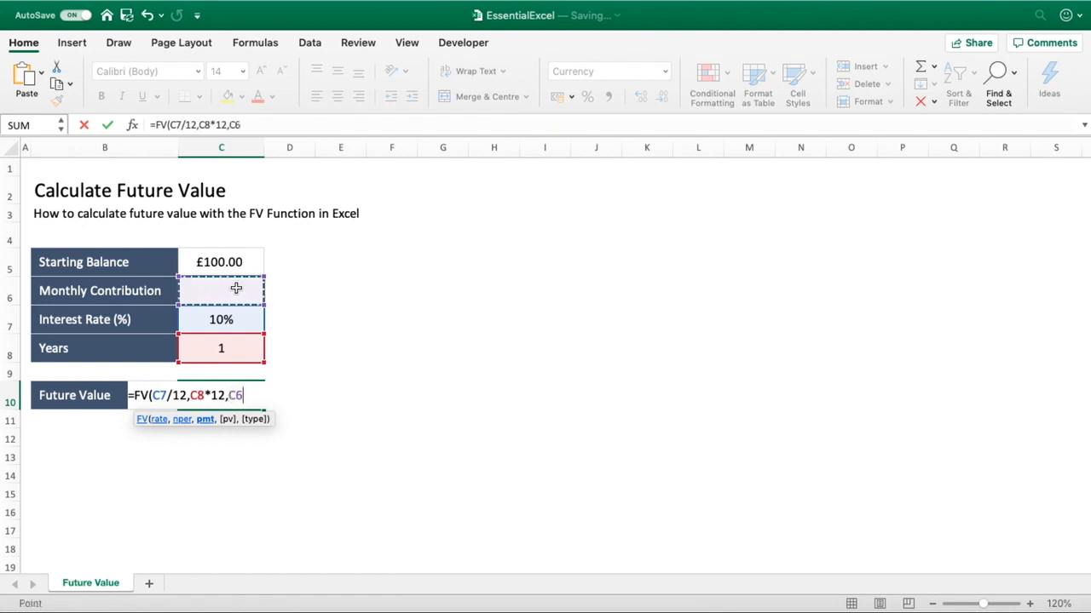
{"action": "type", "text": ","}
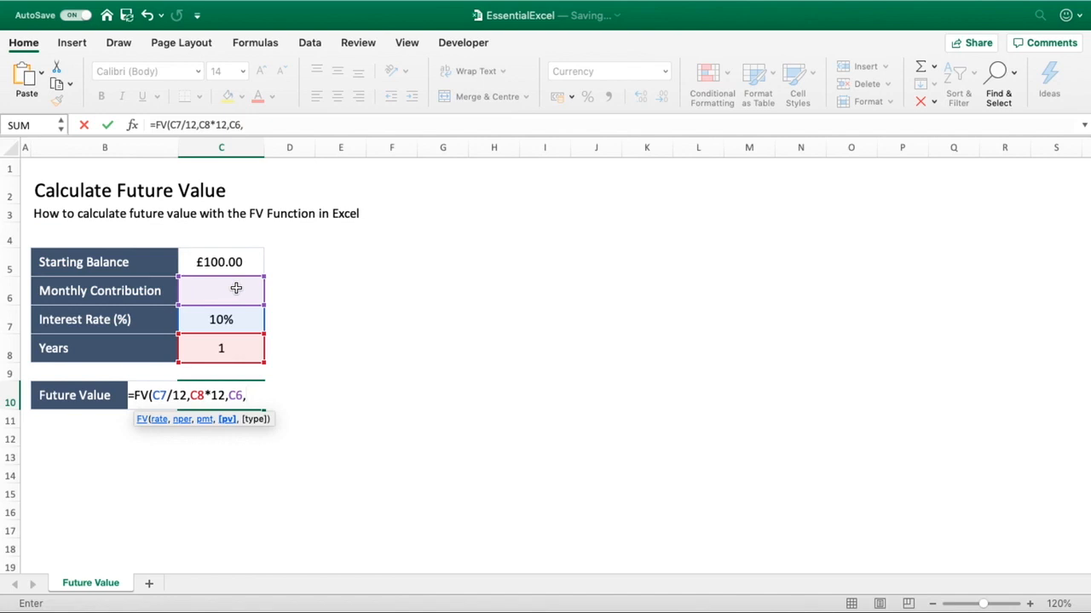
{"action": "left_click", "coordinate": [228, 266]}
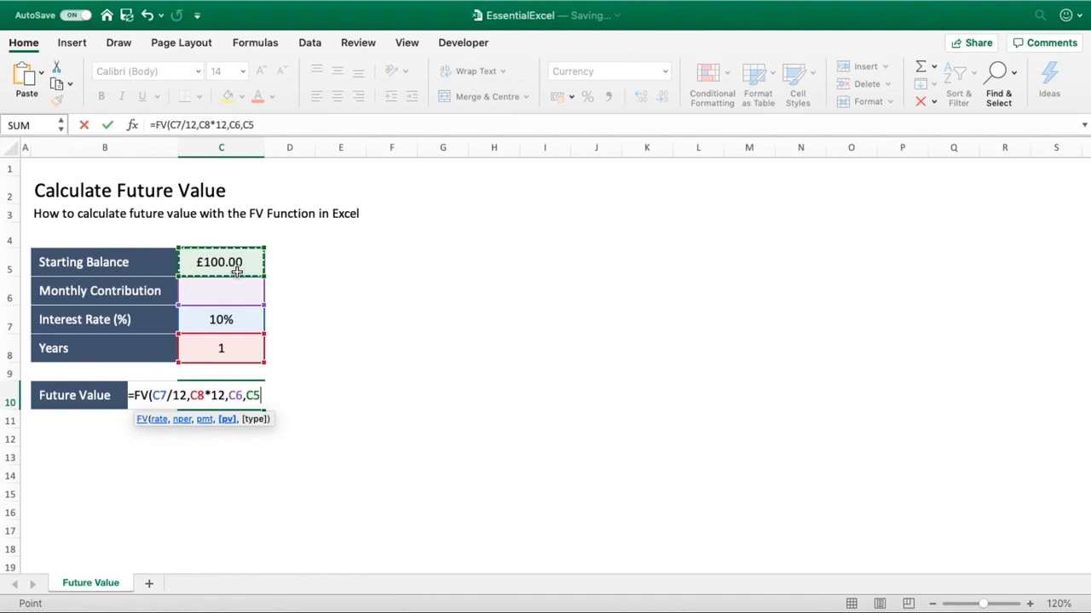
{"action": "type", "text": ")"}
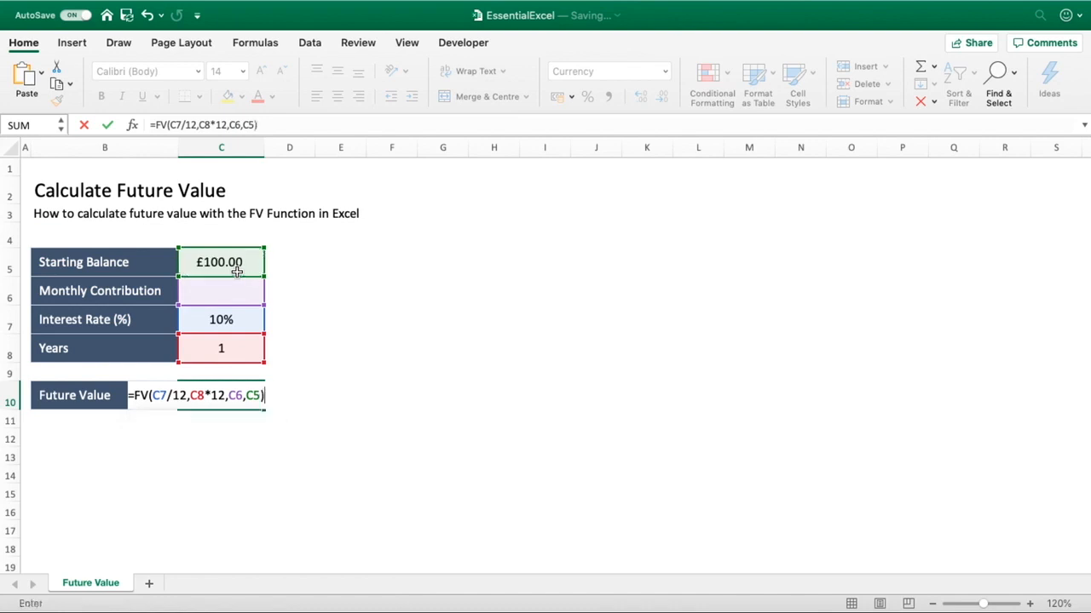
{"action": "key", "text": "Return"}
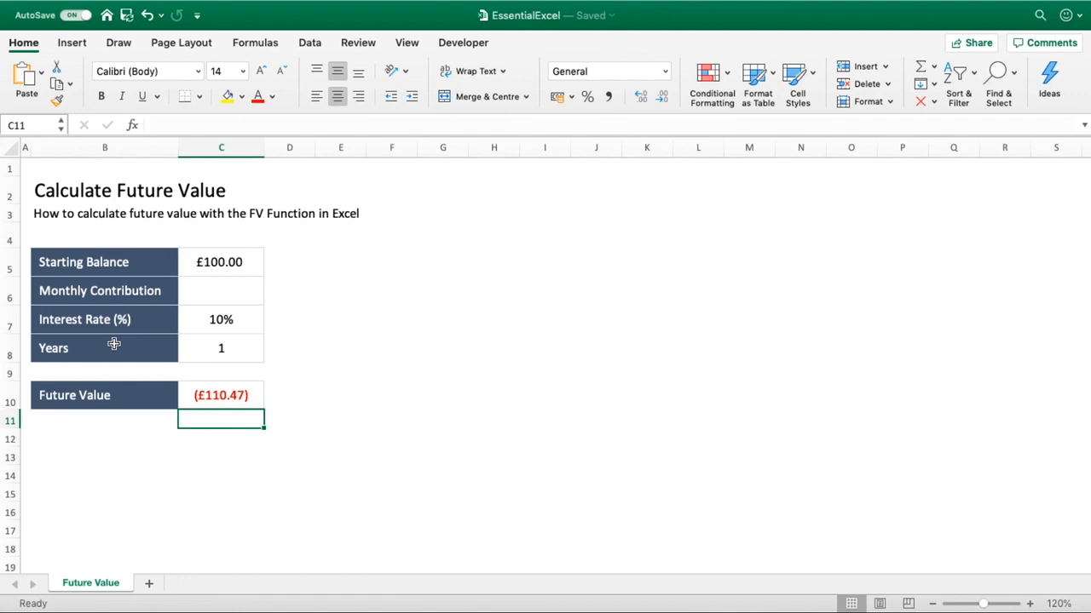
{"action": "left_click", "coordinate": [220, 406]}
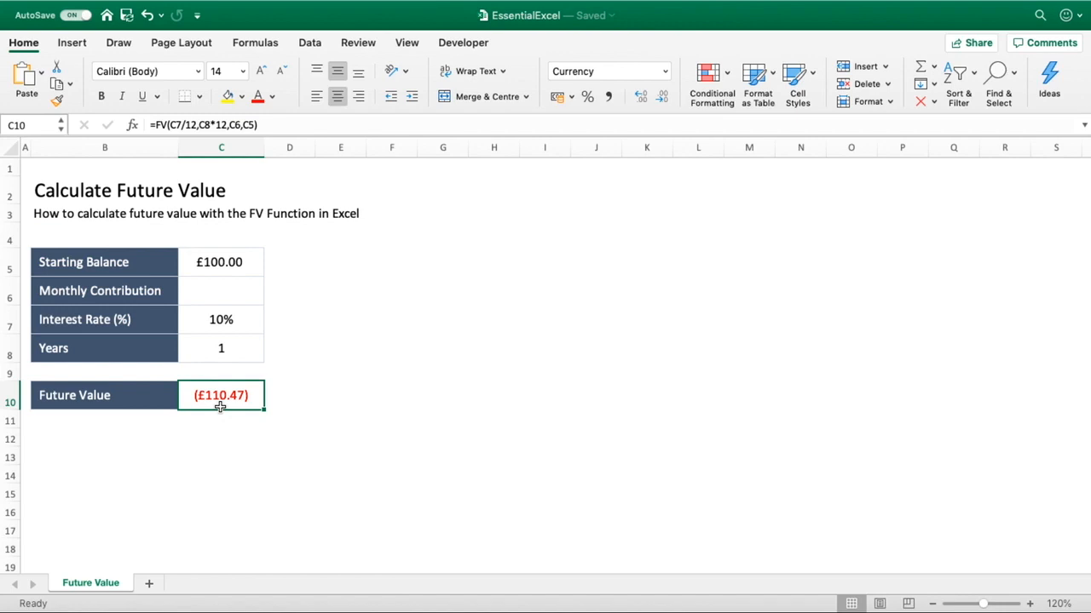
Edit the FV formula in C10 so the payment and present value arguments are negative, as -C6 and -C5.
{"action": "left_click", "coordinate": [334, 430]}
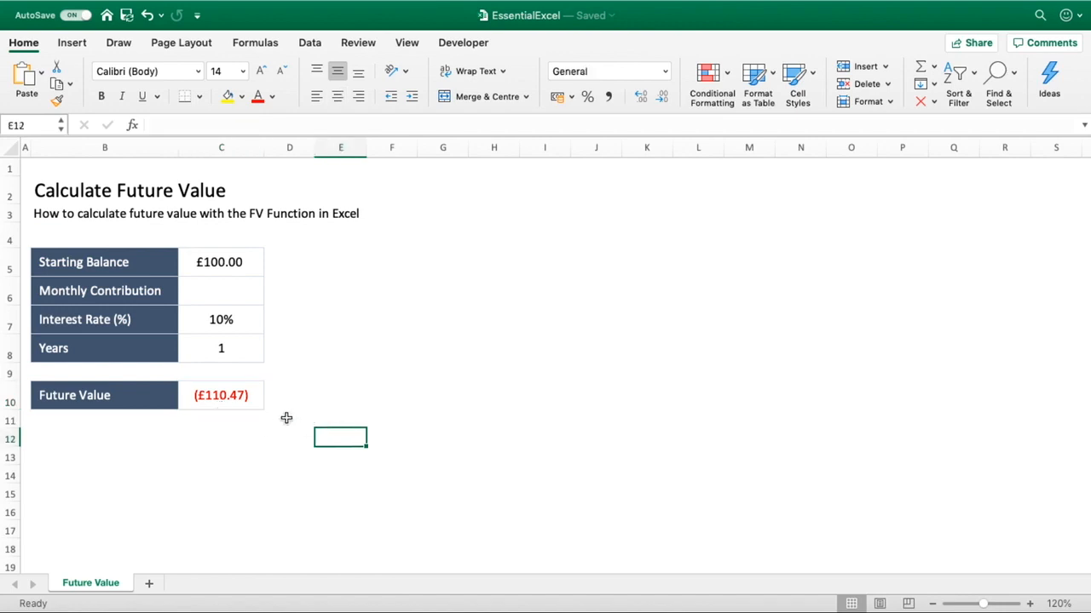
{"action": "left_click", "coordinate": [255, 407]}
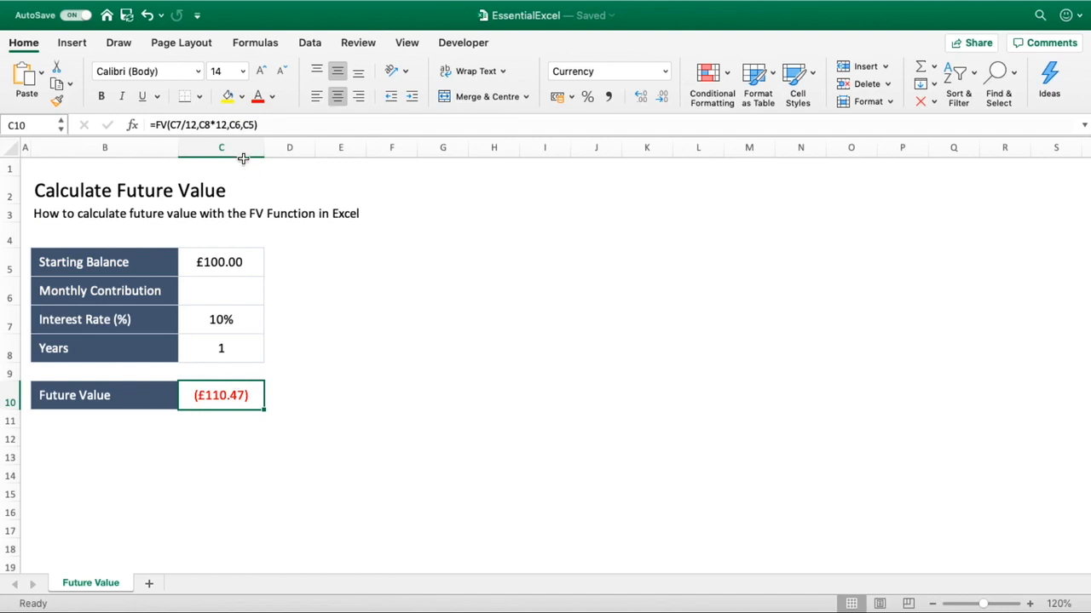
{"action": "left_click", "coordinate": [230, 128]}
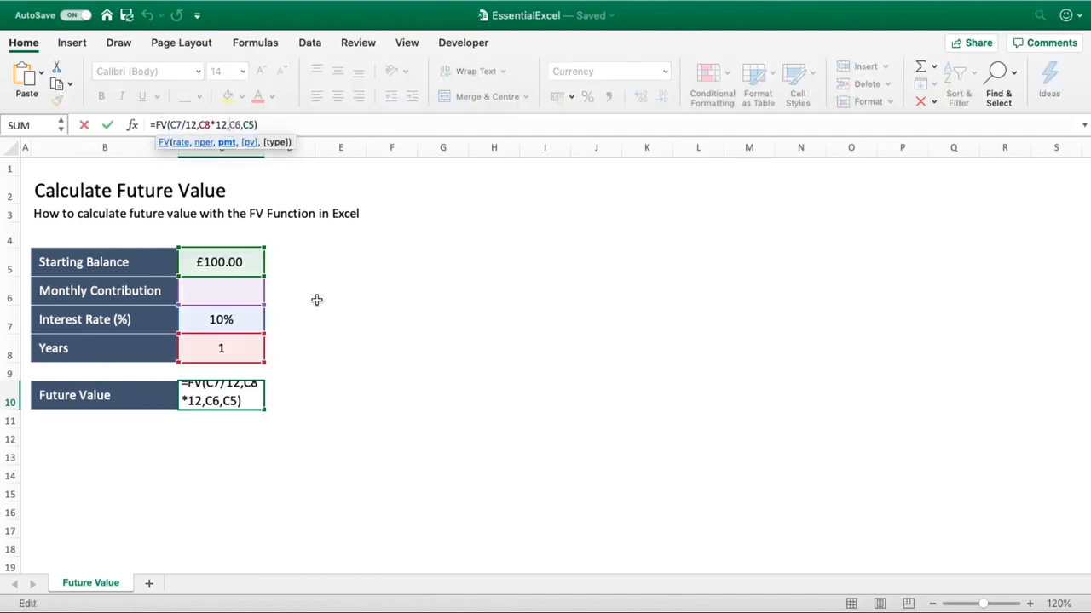
{"action": "type", "text": "-"}
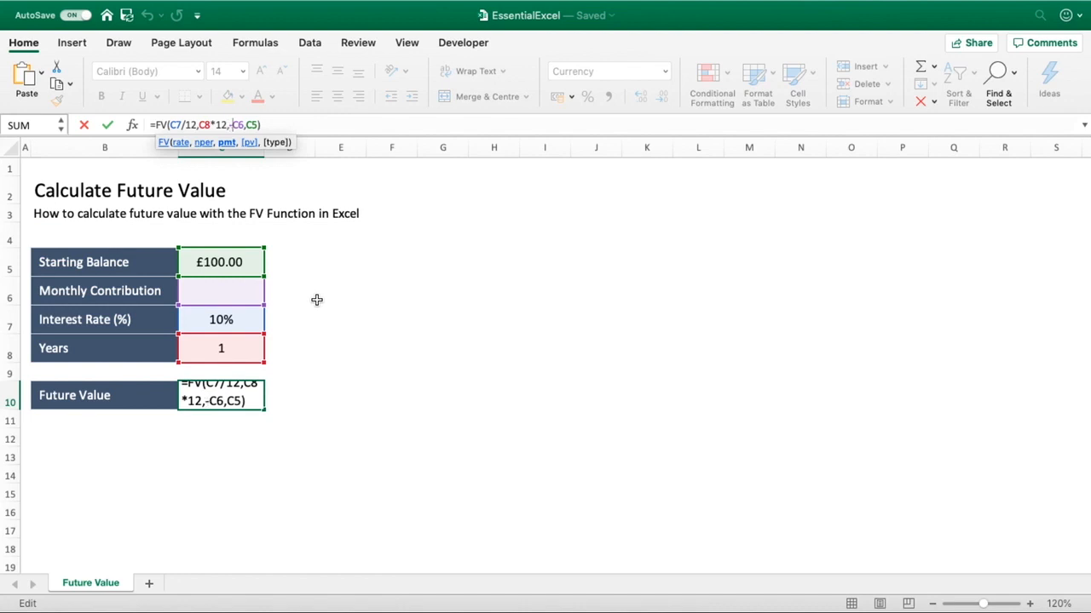
{"action": "left_click", "coordinate": [246, 124]}
{"action": "type", "text": "-"}
{"action": "key", "text": "Return"}
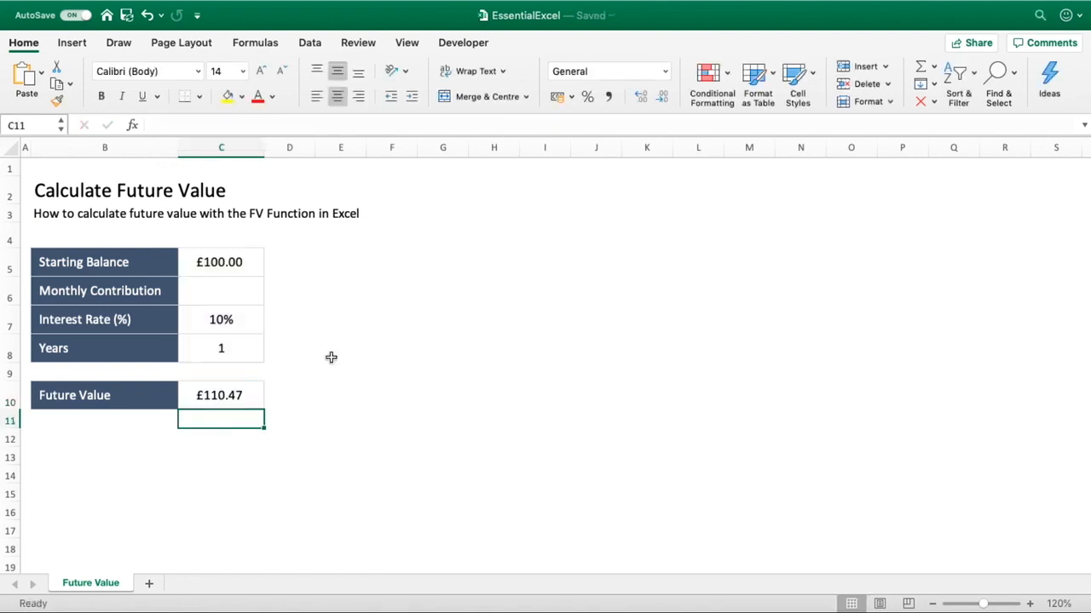
Clear the starting balance in C5 and set the monthly contribution in C6 to 10.
{"action": "left_click", "coordinate": [233, 258]}
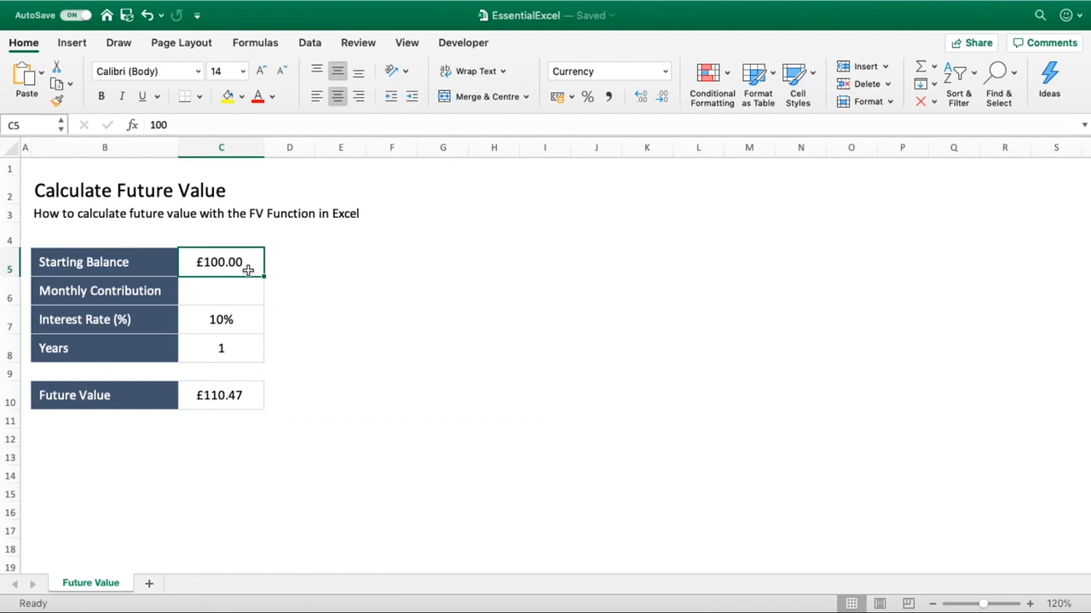
{"action": "key", "text": "Delete"}
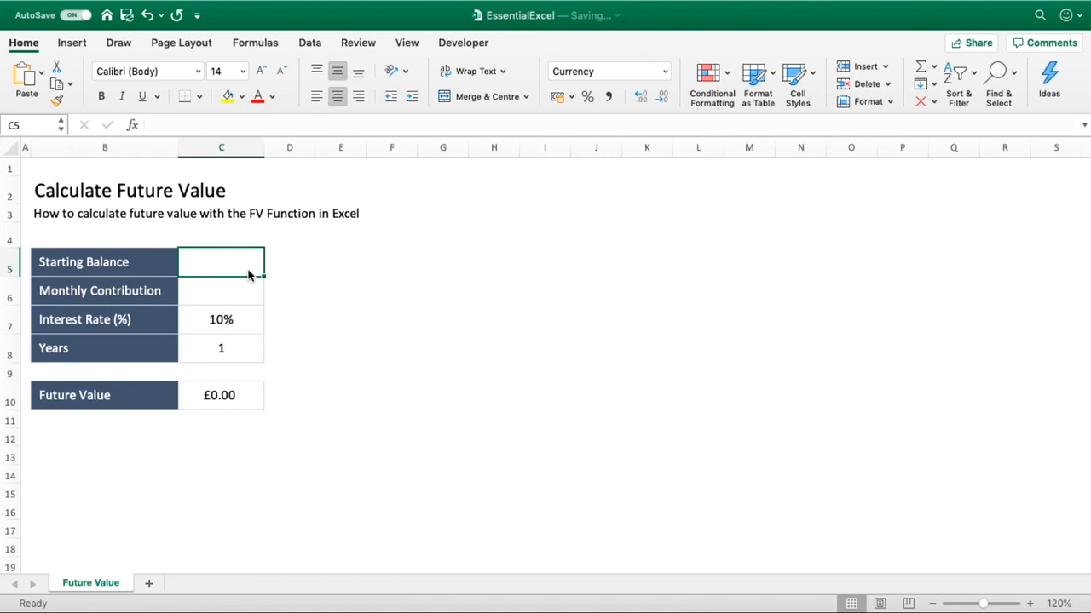
{"action": "key", "text": "Down"}
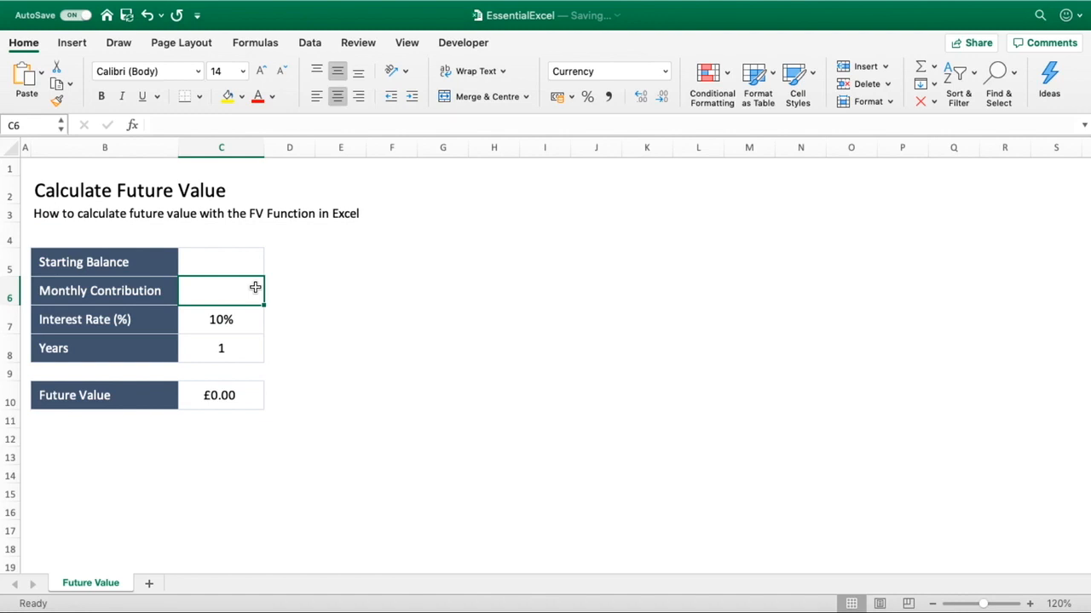
{"action": "type", "text": "10"}
{"action": "key", "text": "Return"}
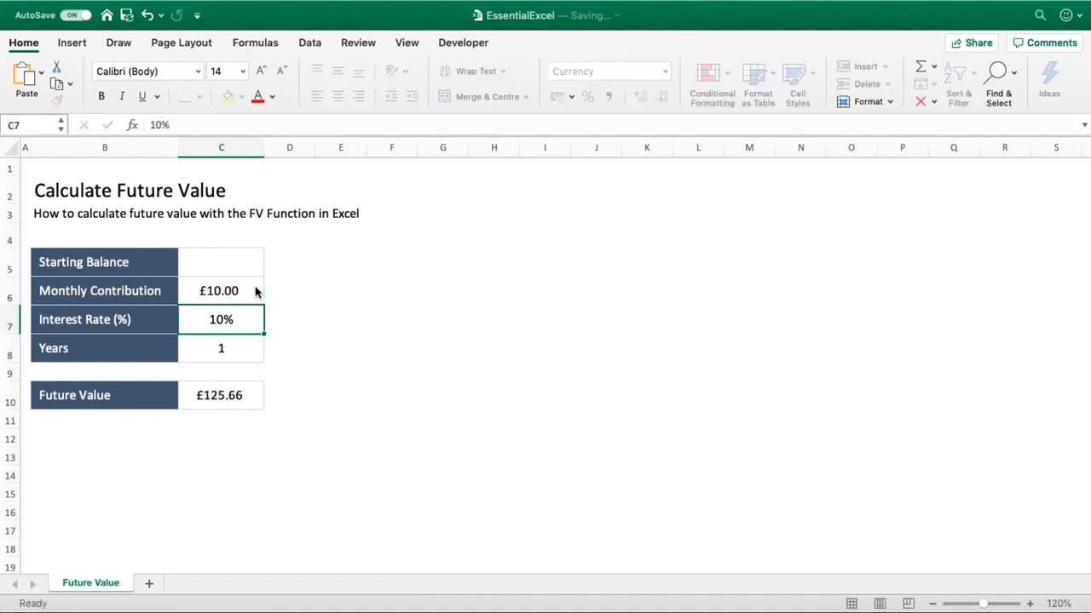
{"action": "left_click", "coordinate": [254, 291]}
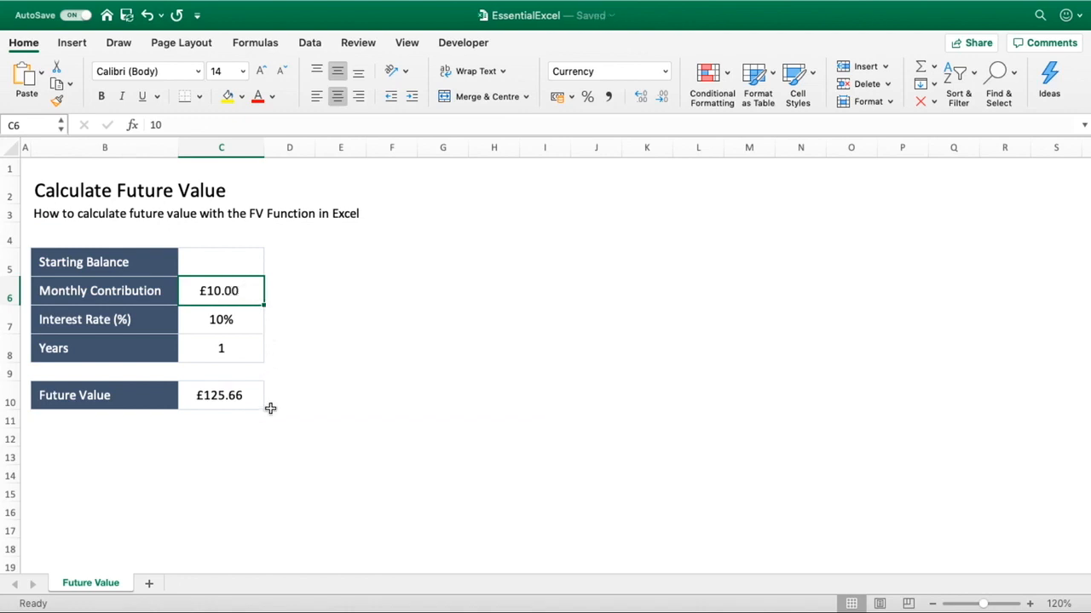
Set the number of years in C8 to 10.
{"action": "left_click", "coordinate": [253, 353]}
{"action": "type", "text": "10"}
{"action": "key", "text": "Return"}
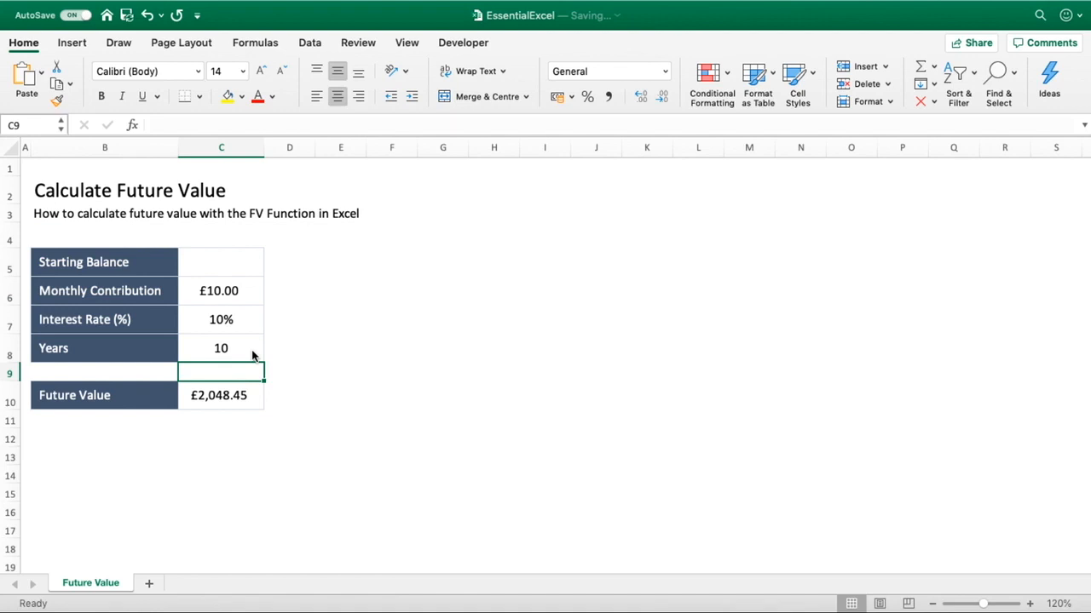
{"action": "left_click", "coordinate": [276, 347]}
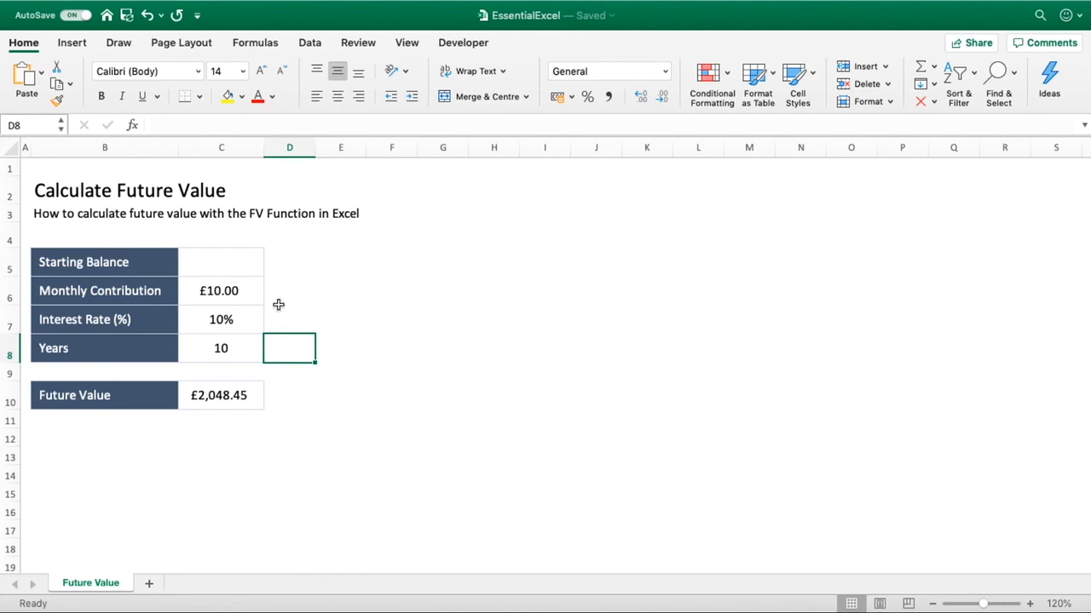
Set the interest rate in C7 to 0% and clear the monthly contribution in C6.
{"action": "left_click", "coordinate": [255, 324]}
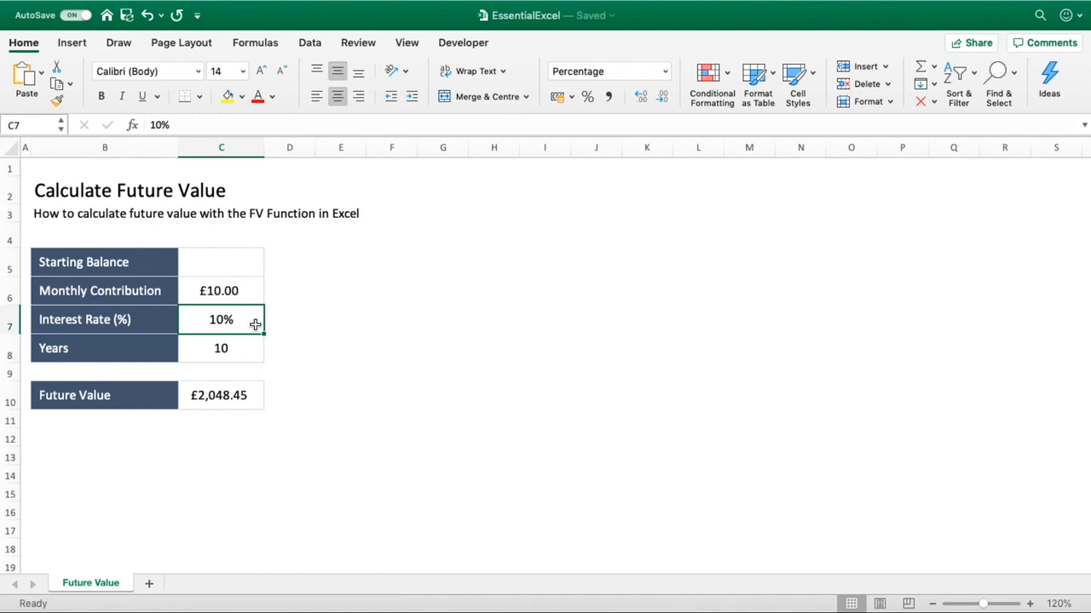
{"action": "type", "text": "0"}
{"action": "key", "text": "Return"}
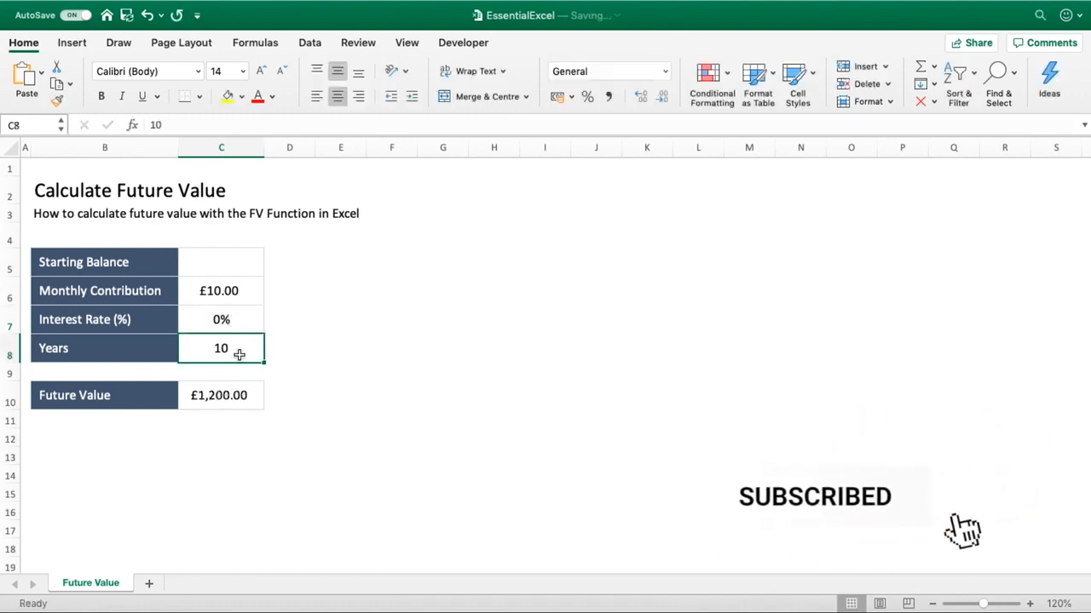
{"action": "left_click", "coordinate": [238, 290]}
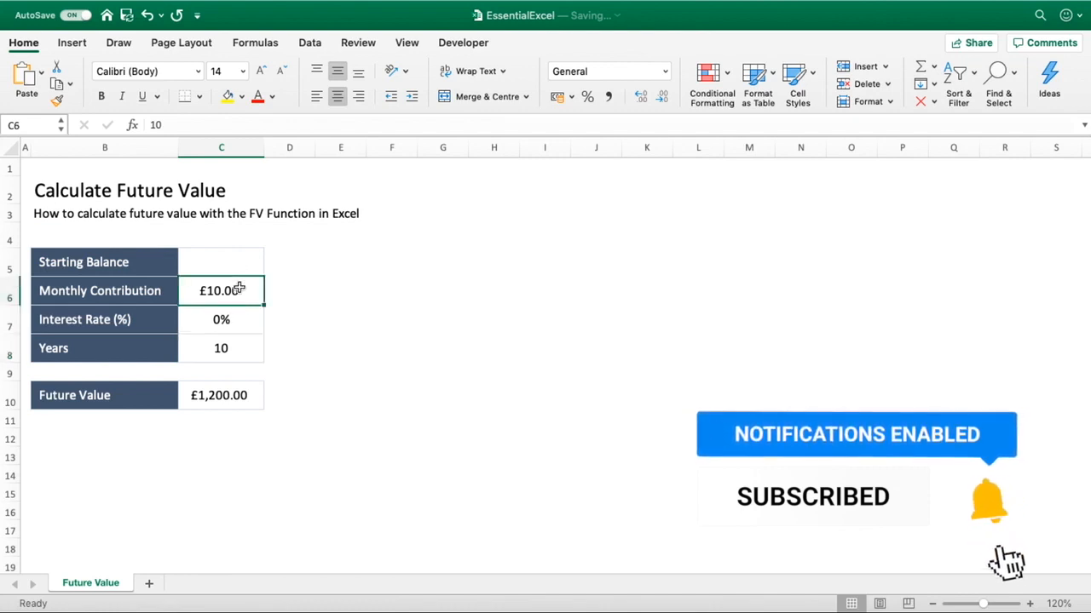
{"action": "key", "text": "Delete"}
{"action": "left_click", "coordinate": [297, 270]}
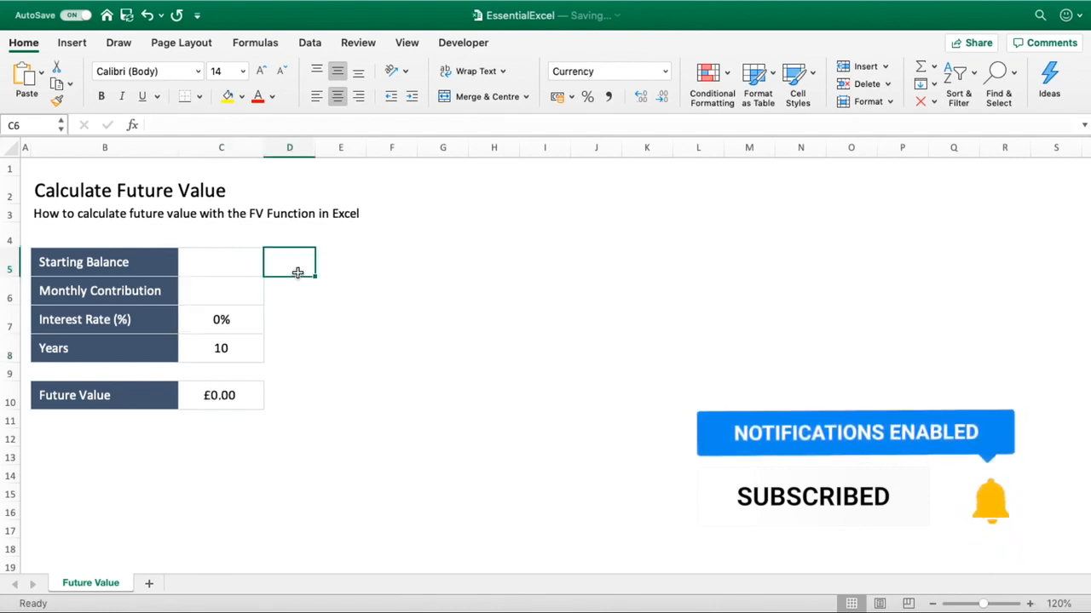
Enter a starting balance of 100 in C5 and a monthly contribution of 5 in C6.
{"action": "left_click", "coordinate": [224, 267]}
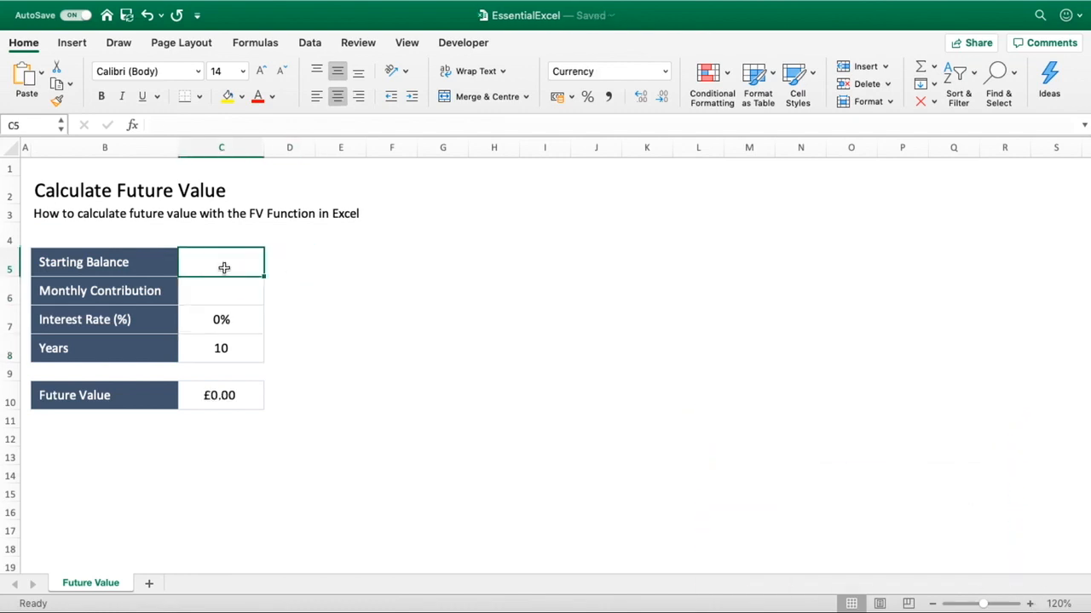
{"action": "type", "text": "100"}
{"action": "key", "text": "Return"}
{"action": "left_click", "coordinate": [342, 342]}
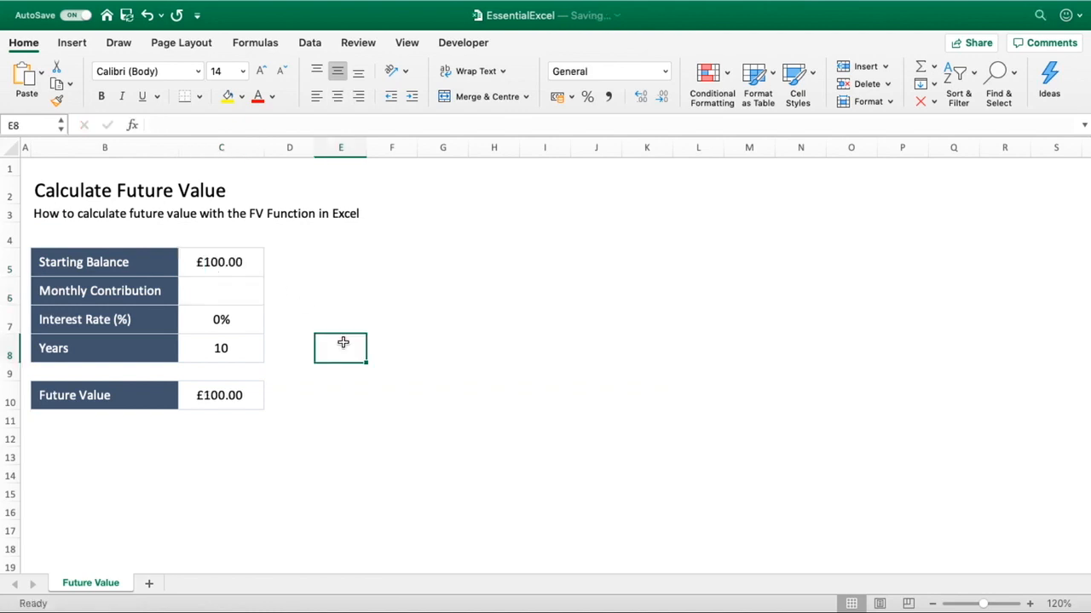
{"action": "left_click", "coordinate": [234, 291]}
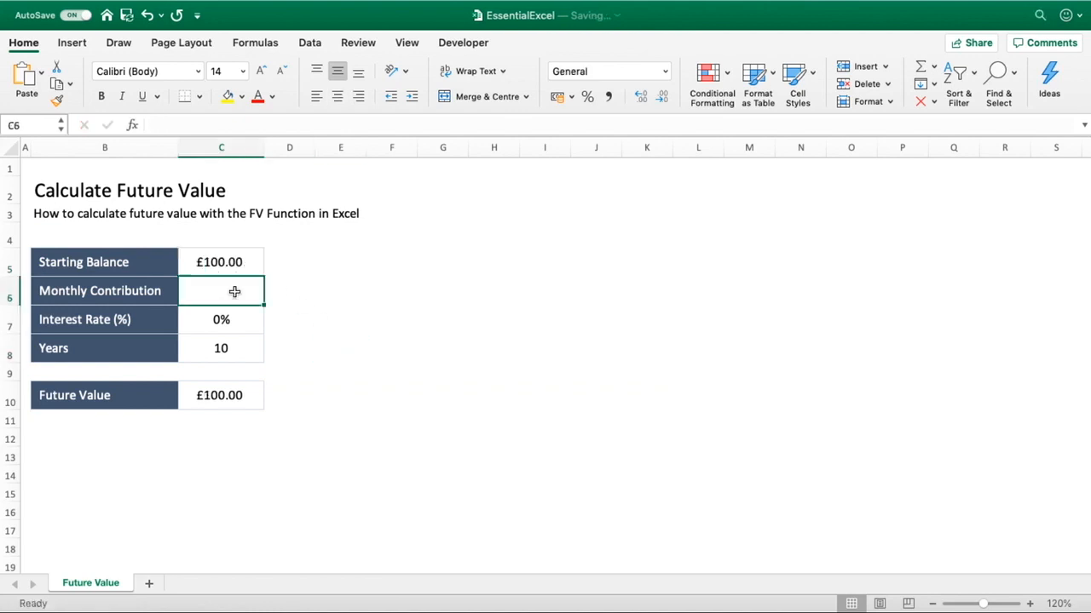
{"action": "type", "text": "5"}
{"action": "key", "text": "Return"}
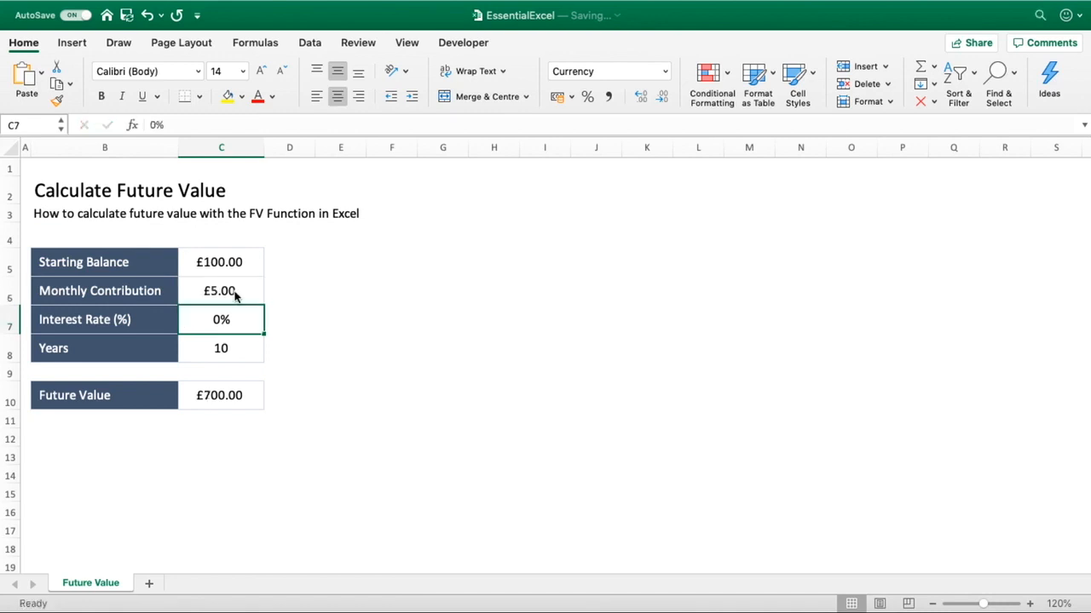
{"action": "left_click", "coordinate": [315, 355]}
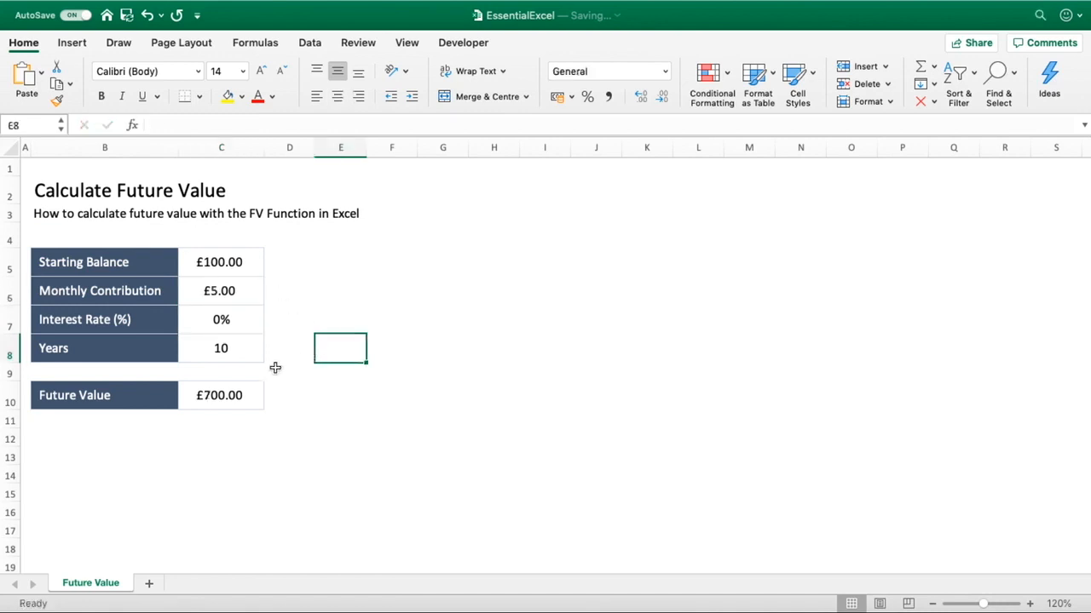
Examine the years, future value, starting balance, monthly contribution and interest rate cells one by one.
{"action": "left_click", "coordinate": [256, 344]}
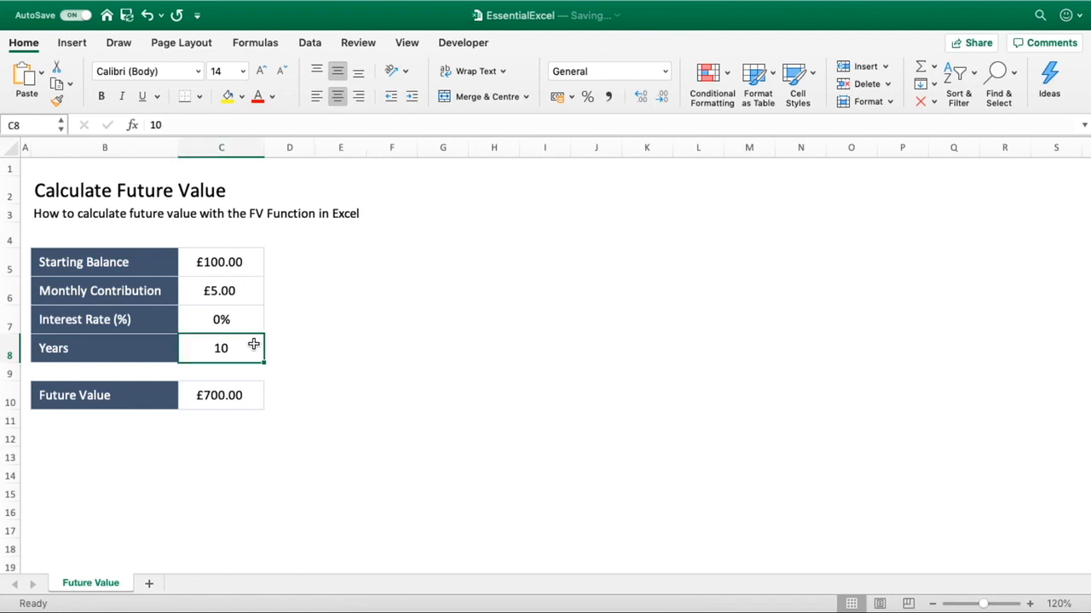
{"action": "left_click", "coordinate": [251, 392]}
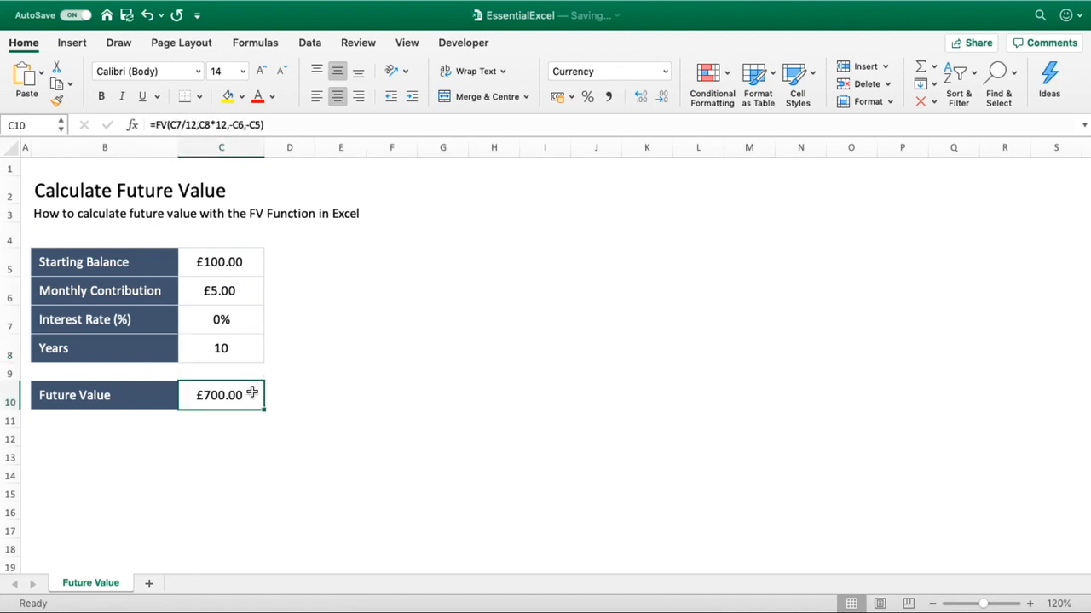
{"action": "left_click", "coordinate": [243, 265]}
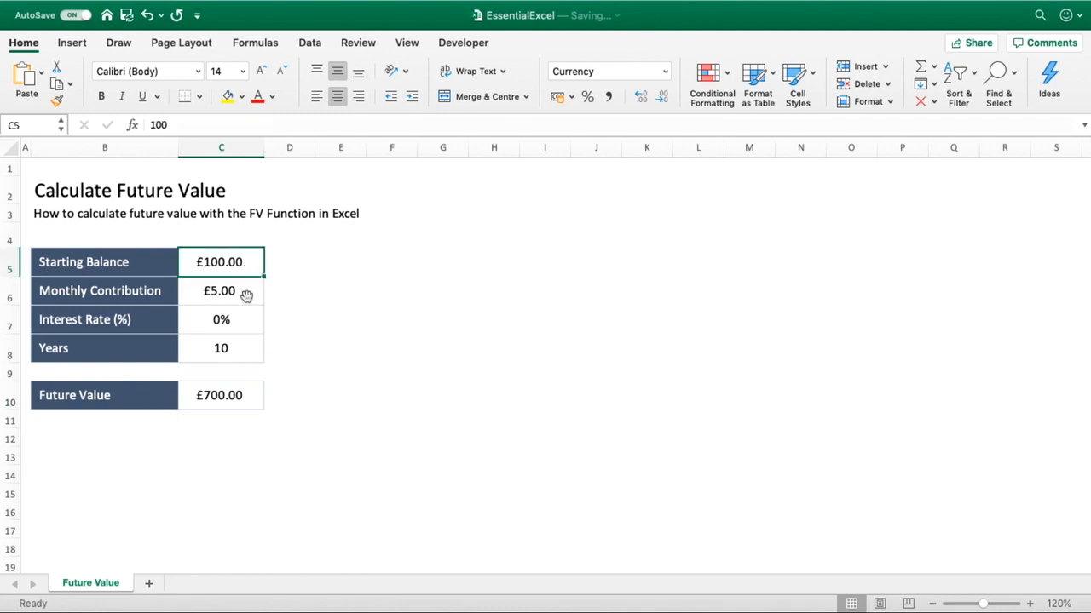
{"action": "left_click", "coordinate": [245, 293]}
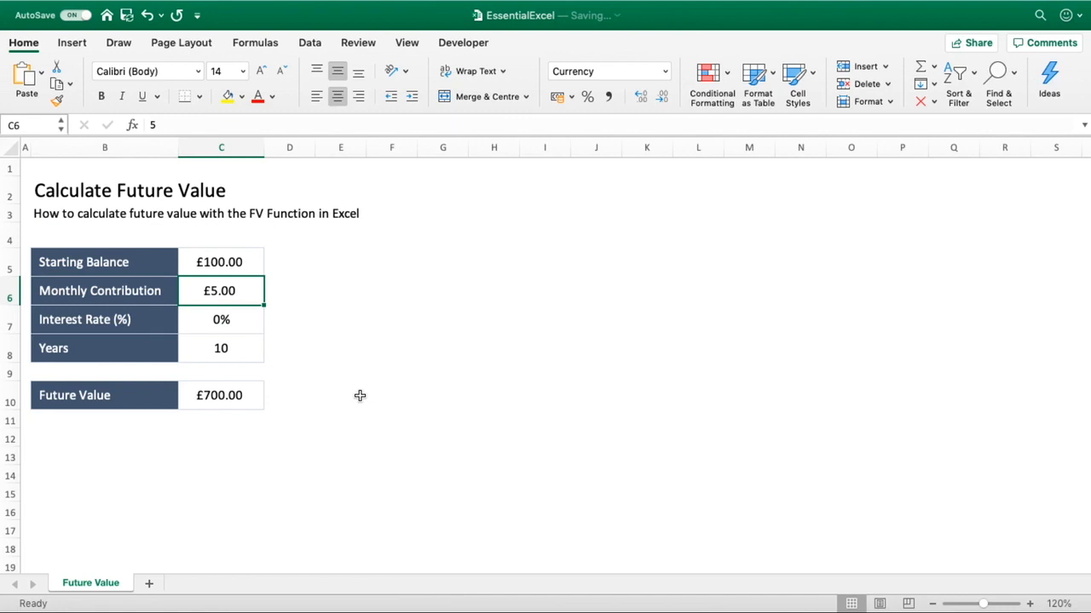
{"action": "left_click", "coordinate": [263, 324]}
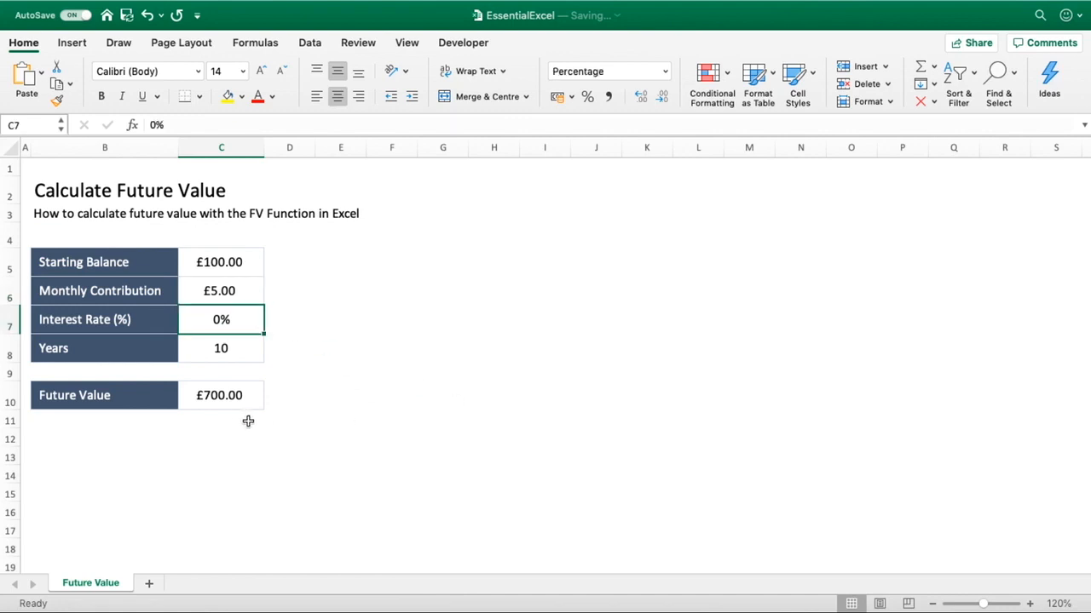
{"action": "left_click", "coordinate": [309, 392]}
Copy the Future Value cell C10 into D10 and overwrite the pasted formula with the fixed value 700.
{"action": "left_click", "coordinate": [250, 391]}
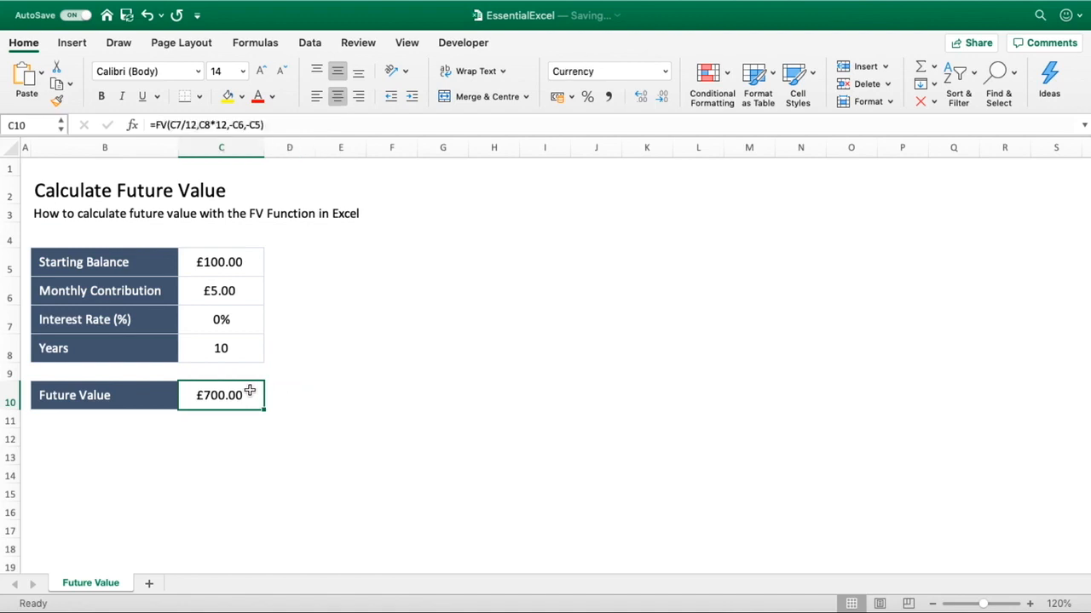
{"action": "key", "text": "ctrl+c"}
{"action": "key", "text": "Right"}
{"action": "key", "text": "ctrl+v"}
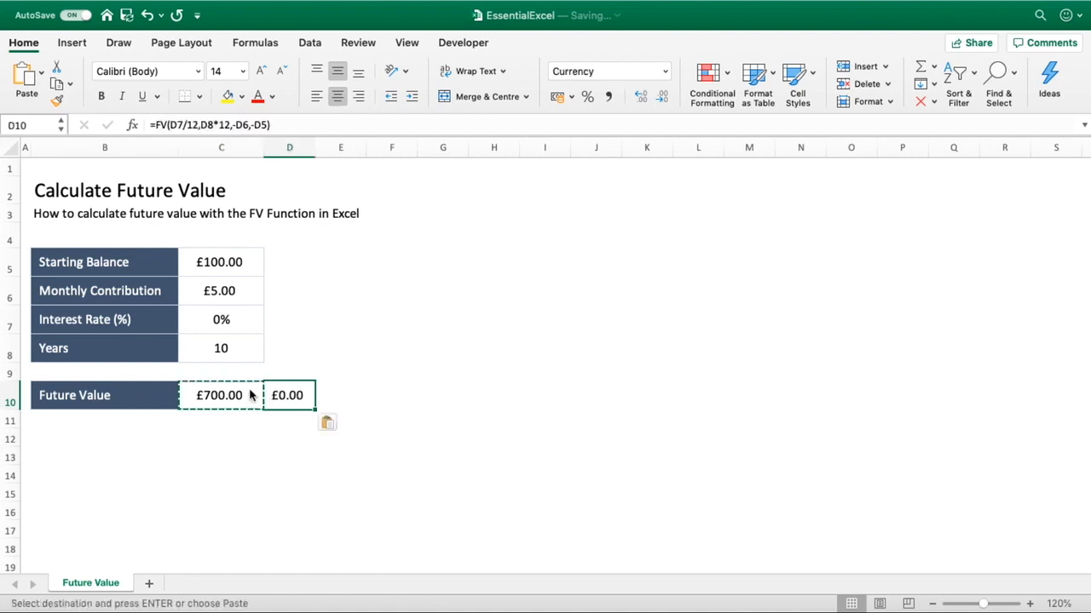
{"action": "type", "text": "700"}
{"action": "key", "text": "Return"}
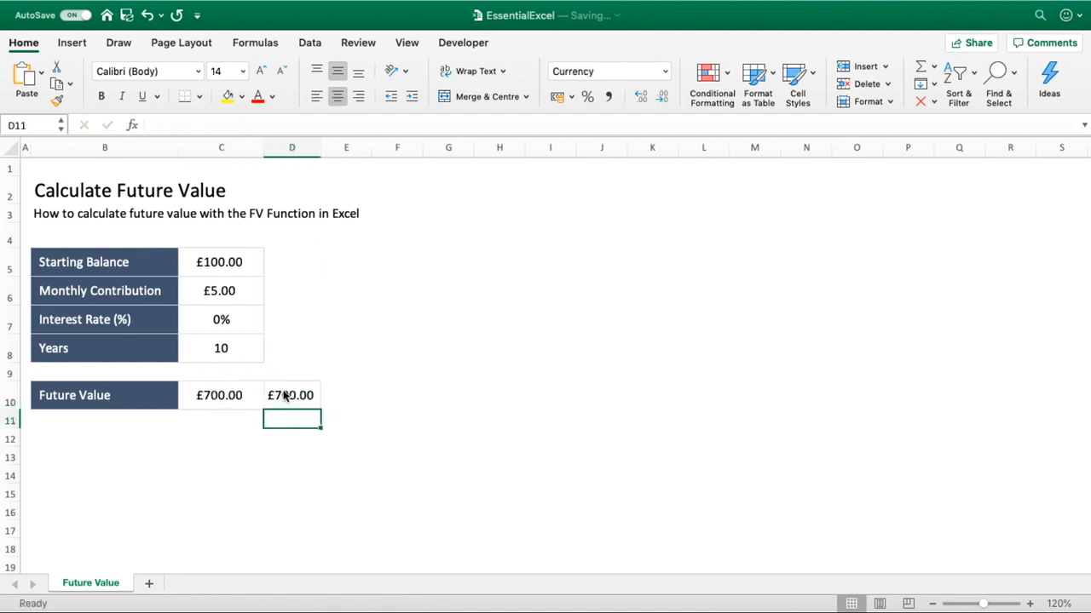
Widen column D slightly so the comparison value has more room.
{"action": "left_click", "coordinate": [401, 397]}
{"action": "left_click_drag", "start_coordinate": [322, 150], "coordinate": [347, 152]}
{"action": "left_click", "coordinate": [416, 255]}
Set the interest rate in C7 to 5% and inspect the Future Value cell C10.
{"action": "left_click", "coordinate": [237, 320]}
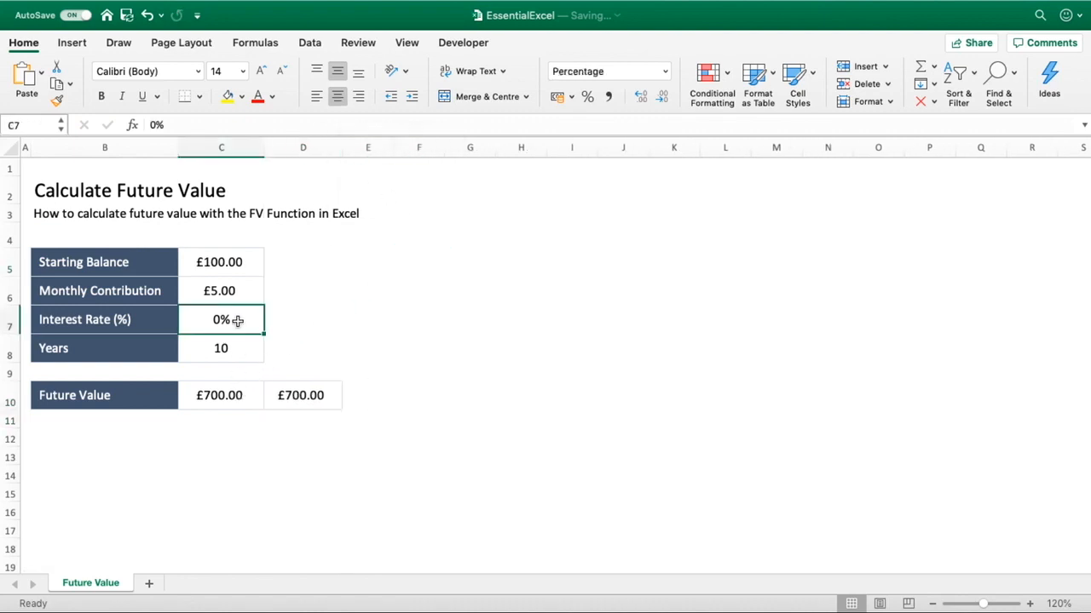
{"action": "type", "text": "5"}
{"action": "key", "text": "Return"}
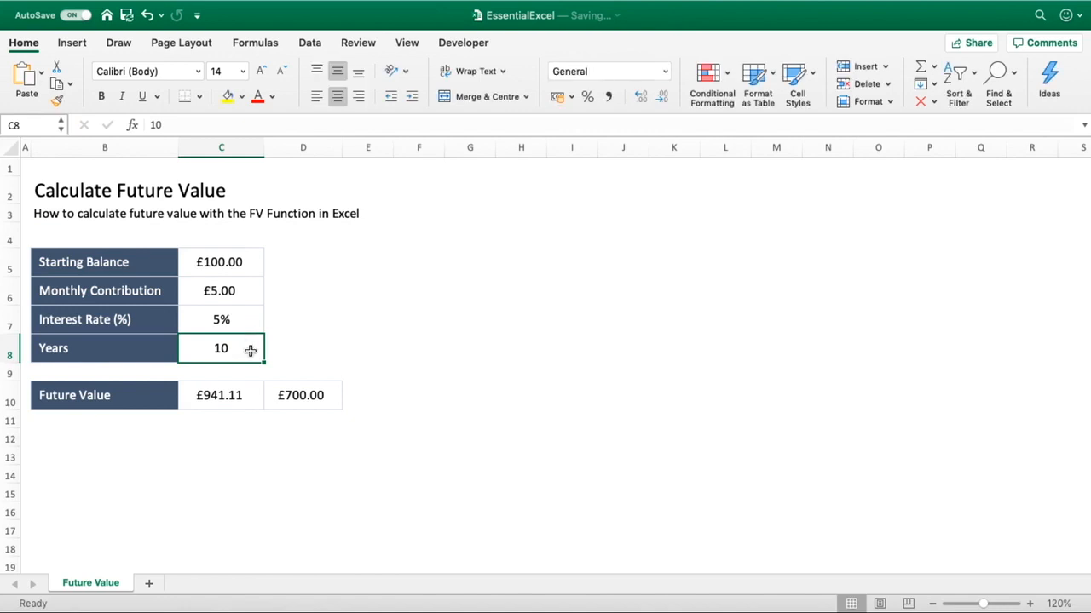
{"action": "left_click", "coordinate": [236, 398]}
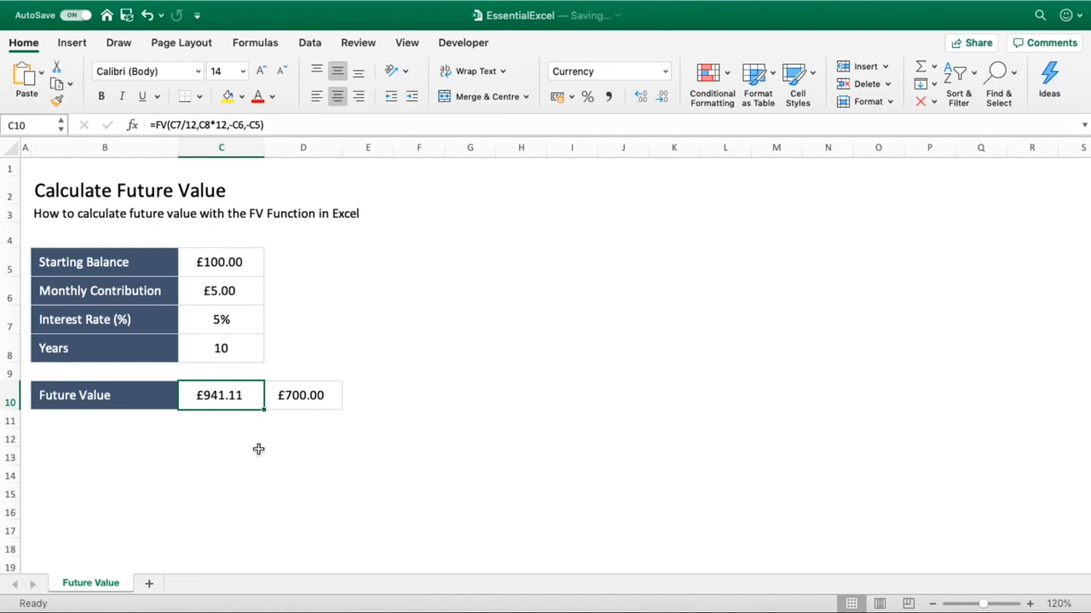
Set the interest rate in C7 to 7% and compare the future value in C10 with the fixed value in D10.
{"action": "left_click", "coordinate": [236, 325]}
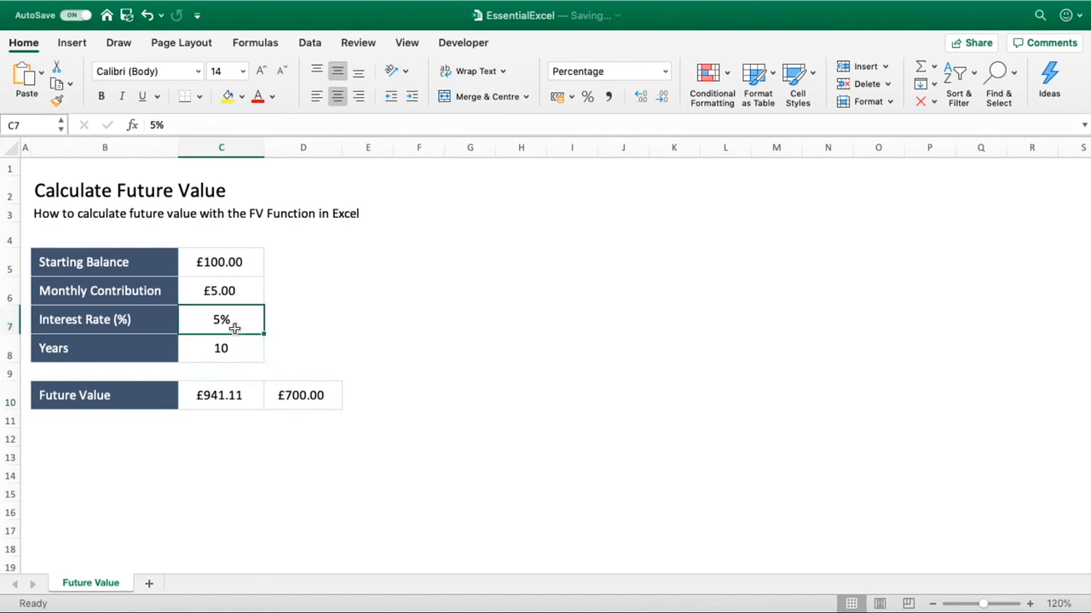
{"action": "type", "text": "7"}
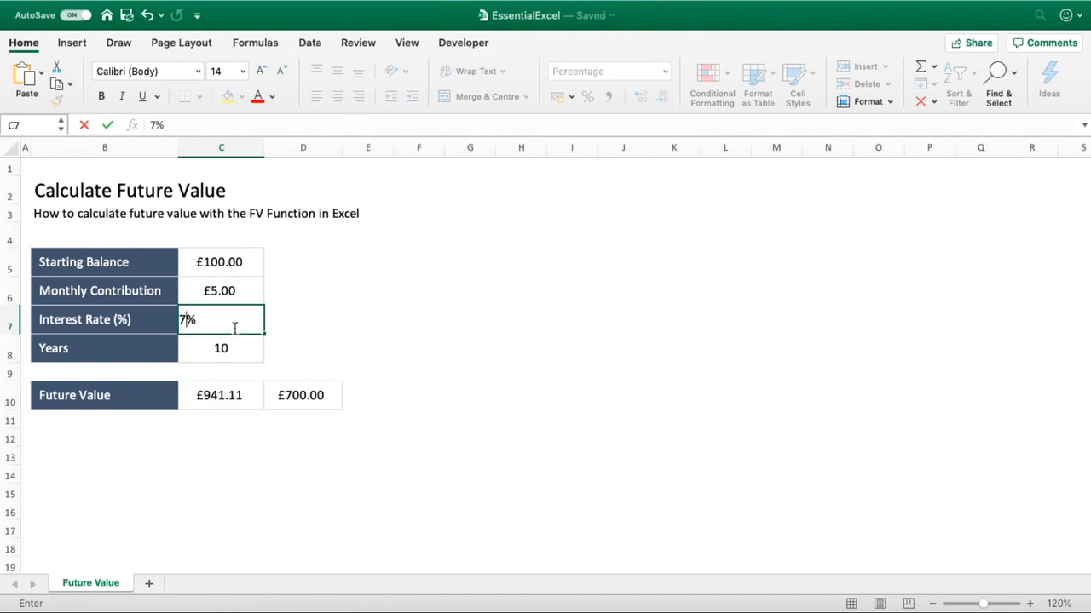
{"action": "key", "text": "Return"}
{"action": "left_click", "coordinate": [258, 475]}
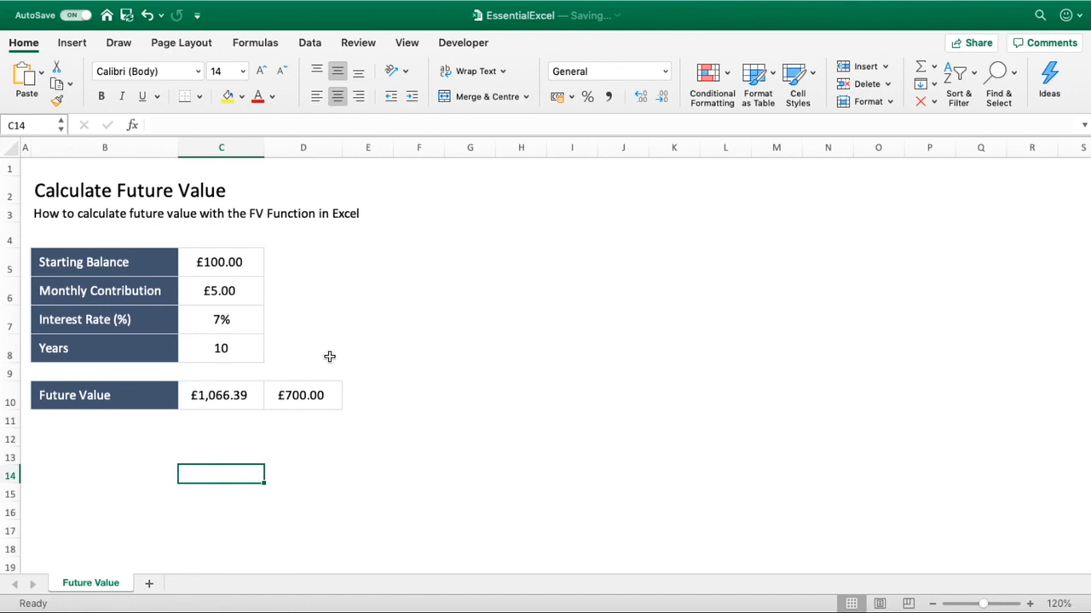
{"action": "left_click", "coordinate": [305, 400]}
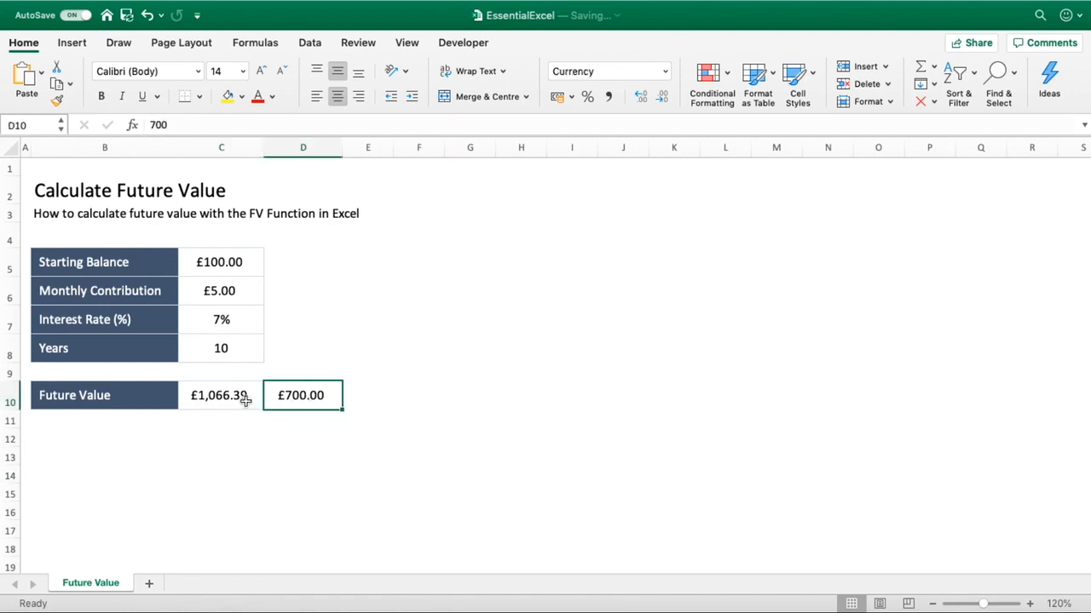
{"action": "left_click", "coordinate": [244, 400]}
{"action": "left_click", "coordinate": [285, 457]}
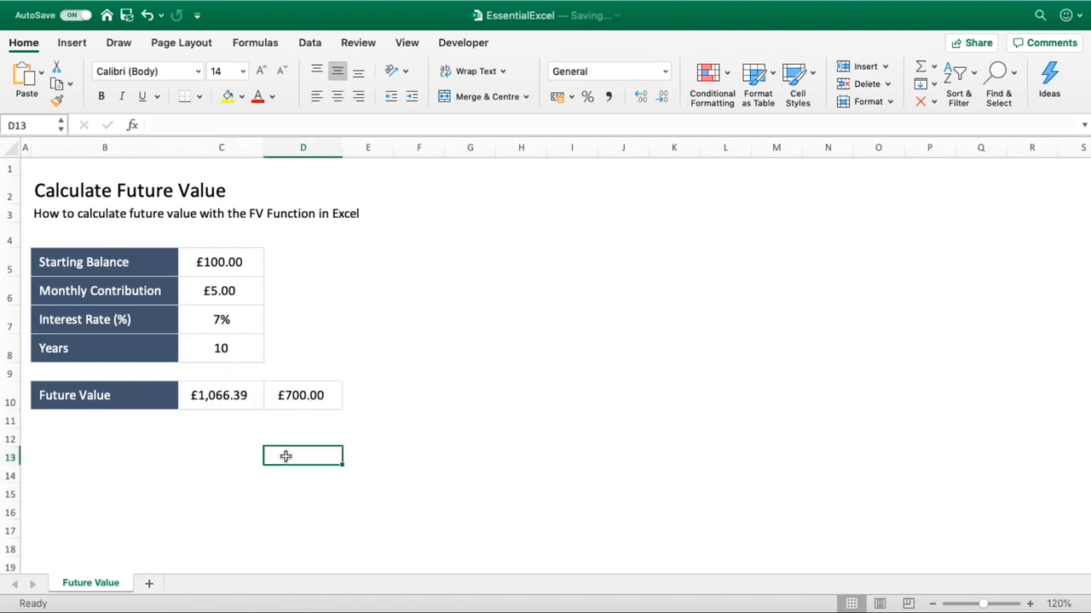